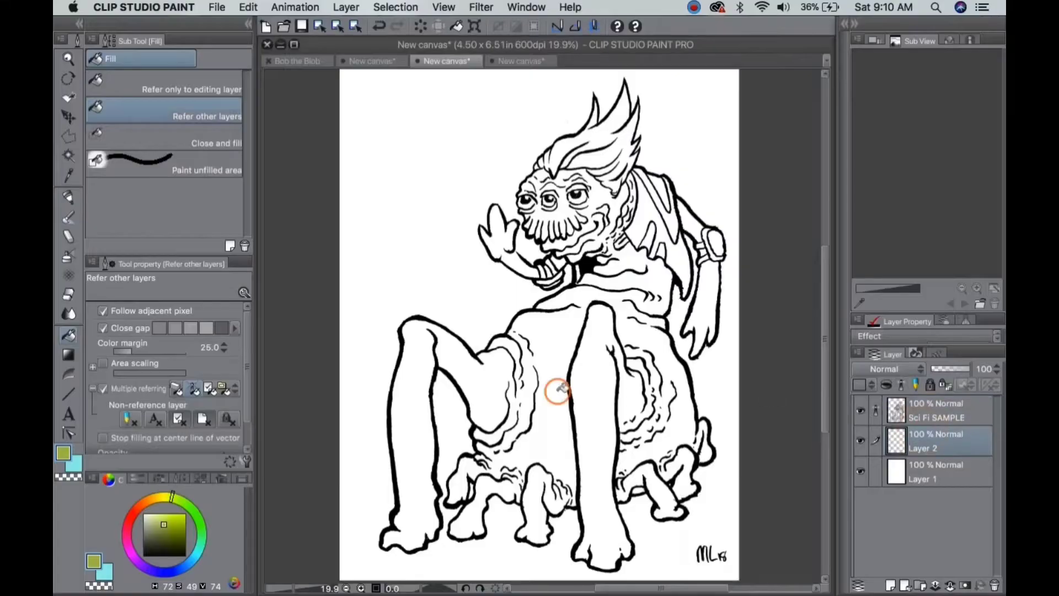
# Fill the alien's body, legs, arms, skin patches, face and beard with green.
pyautogui.click(557, 391)
pyautogui.click(534, 478)
pyautogui.click(596, 431)
pyautogui.click(640, 395)
pyautogui.click(665, 500)
pyautogui.click(685, 478)
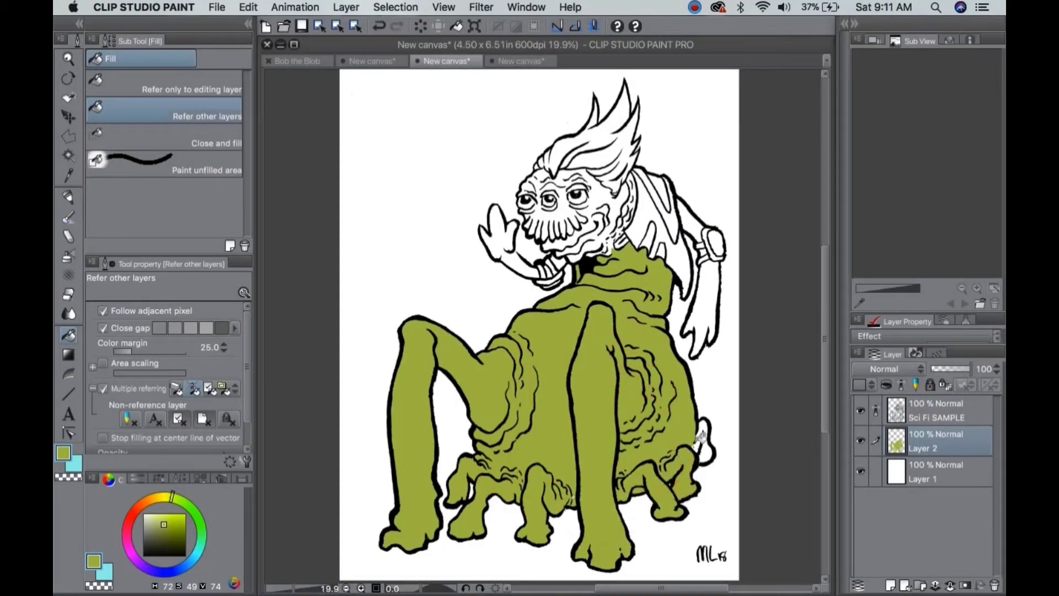
pyautogui.click(705, 444)
pyautogui.click(703, 309)
pyautogui.click(501, 240)
pyautogui.click(596, 241)
pyautogui.click(573, 183)
pyautogui.click(554, 177)
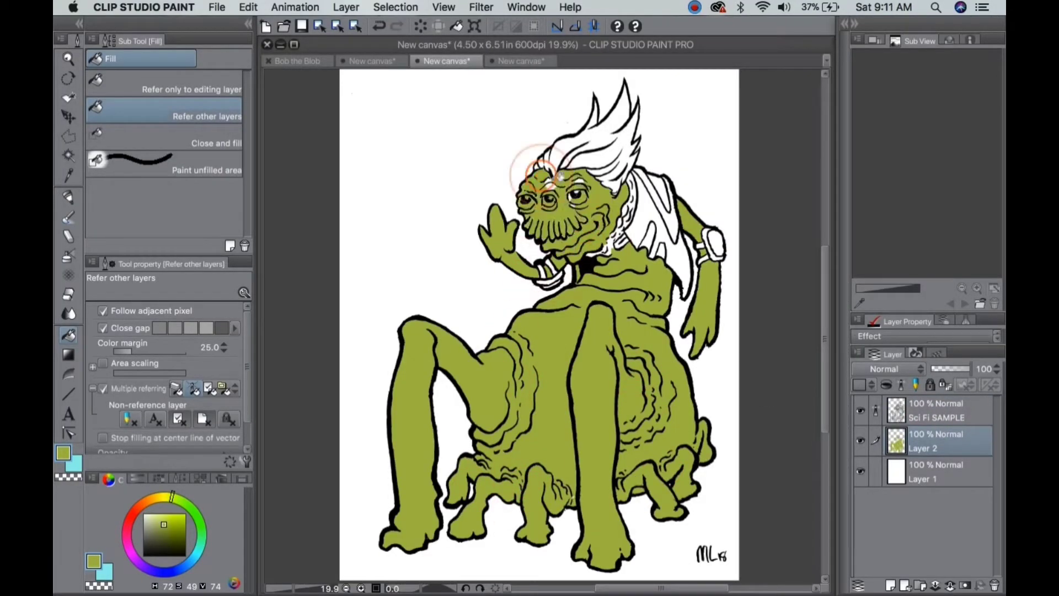
# Fill the wing, bracelets and bracelet gem with orange.
pyautogui.scroll(4, 612, 227)
pyautogui.click(69, 196)
pyautogui.click(155, 316)
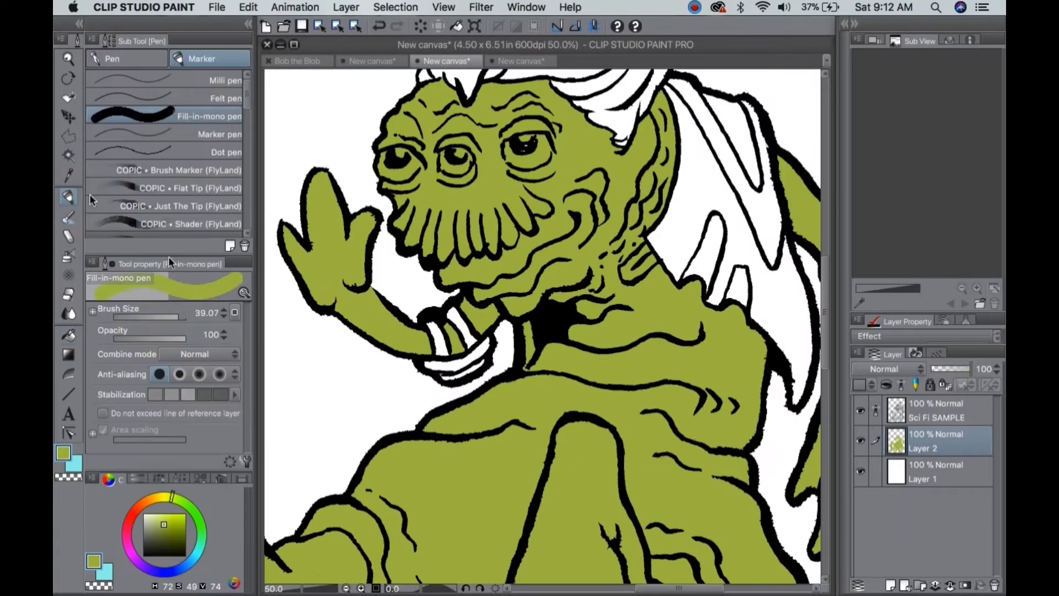
pyautogui.click(135, 507)
pyautogui.click(170, 521)
pyautogui.click(68, 335)
pyautogui.click(687, 220)
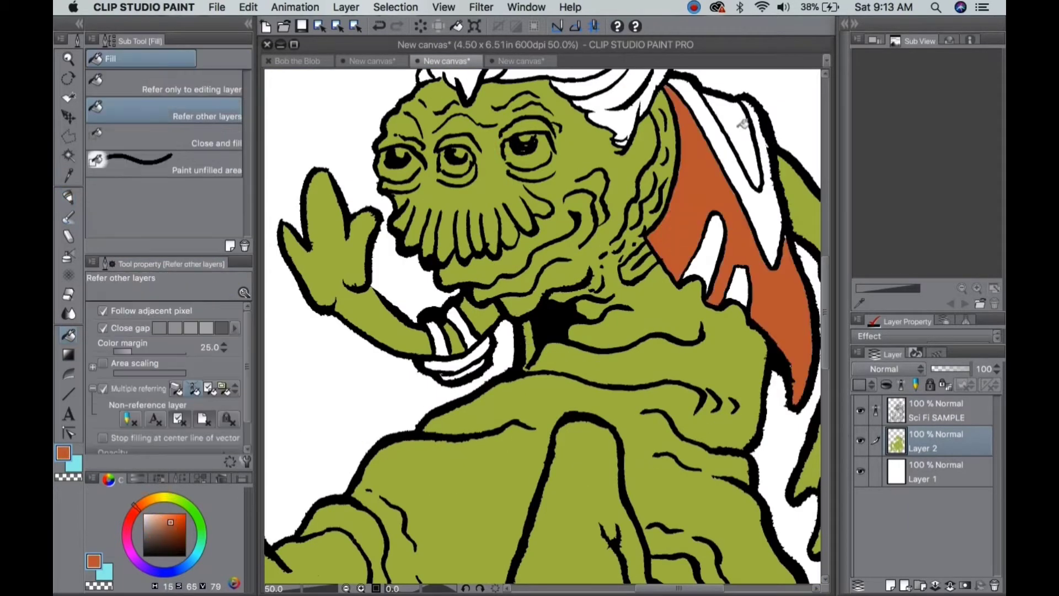
pyautogui.click(464, 372)
pyautogui.moveTo(678, 589); pyautogui.dragTo(698, 588)
pyautogui.click(754, 266)
# Fill the wing holes, collar, neck strap and bracelets gold, then the collar area orange.
pyautogui.click(152, 503)
pyautogui.click(179, 526)
pyautogui.click(589, 251)
pyautogui.click(619, 284)
pyautogui.click(616, 129)
pyautogui.click(634, 206)
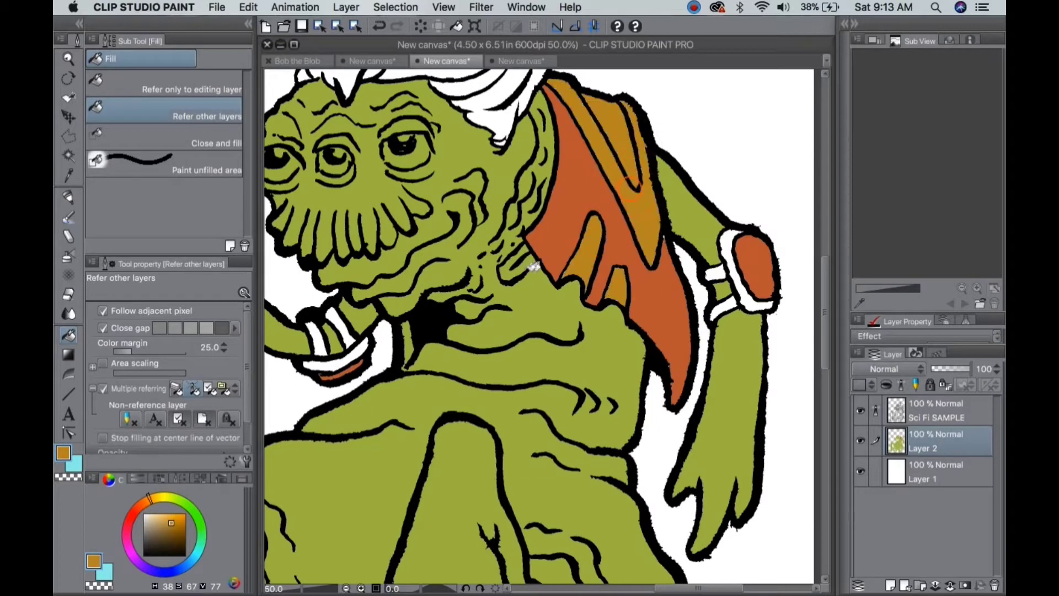
pyautogui.click(342, 360)
pyautogui.click(742, 292)
pyautogui.click(622, 141)
# Fill the alien's hair with blue.
pyautogui.click(68, 197)
pyautogui.scroll(-3, 668, 300)
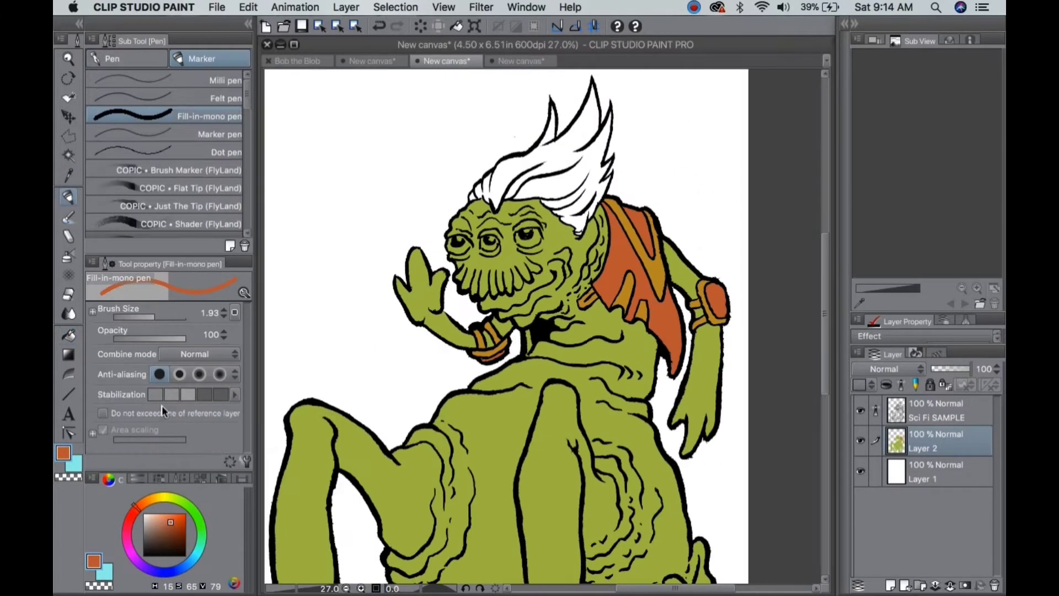
pyautogui.click(194, 558)
pyautogui.click(68, 335)
pyautogui.click(584, 188)
pyautogui.click(552, 171)
pyautogui.click(485, 188)
# Fill all three eyes and the remaining eye areas with white.
pyautogui.click(476, 193)
pyautogui.click(143, 513)
pyautogui.scroll(5, 540, 262)
pyautogui.click(510, 204)
pyautogui.click(503, 165)
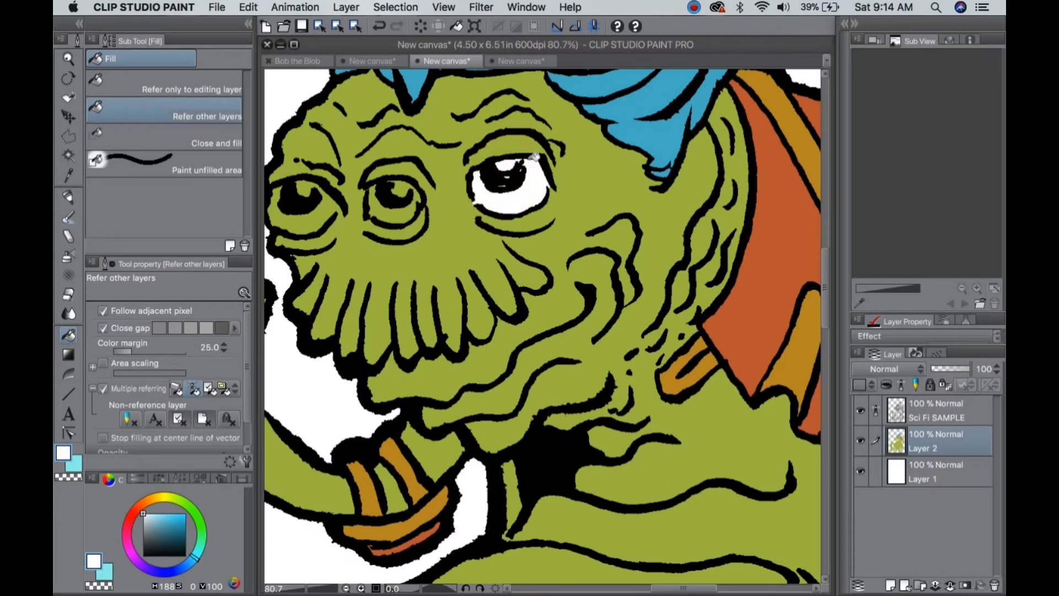
pyautogui.click(389, 215)
pyautogui.click(300, 222)
pyautogui.click(69, 176)
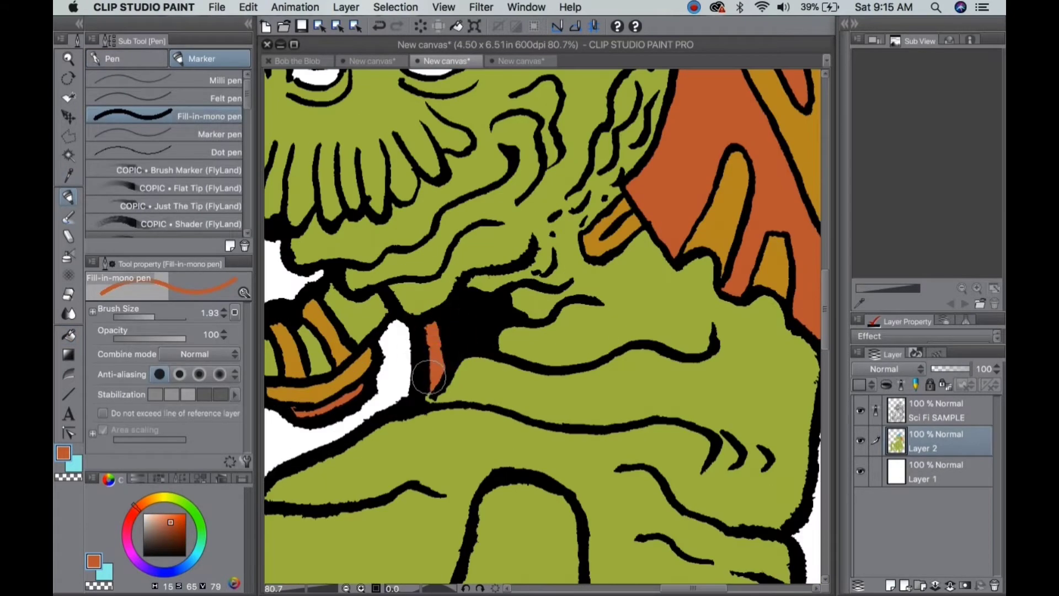
# Select the green skin for a new shading layer and hide the white background layer.
pyautogui.press('e')
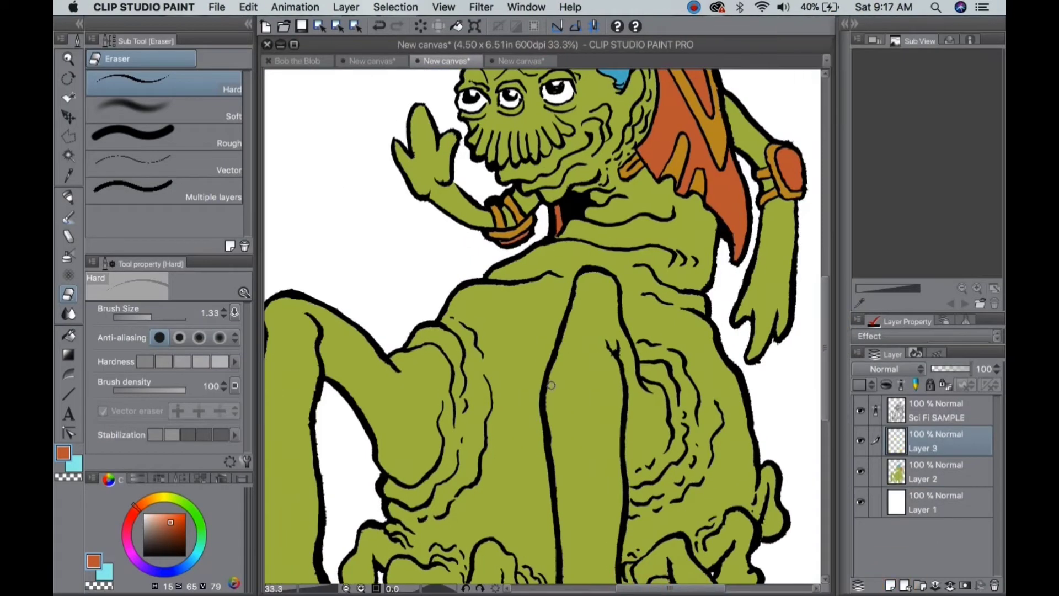
pyautogui.press('w')
pyautogui.click(474, 267)
pyautogui.click(860, 502)
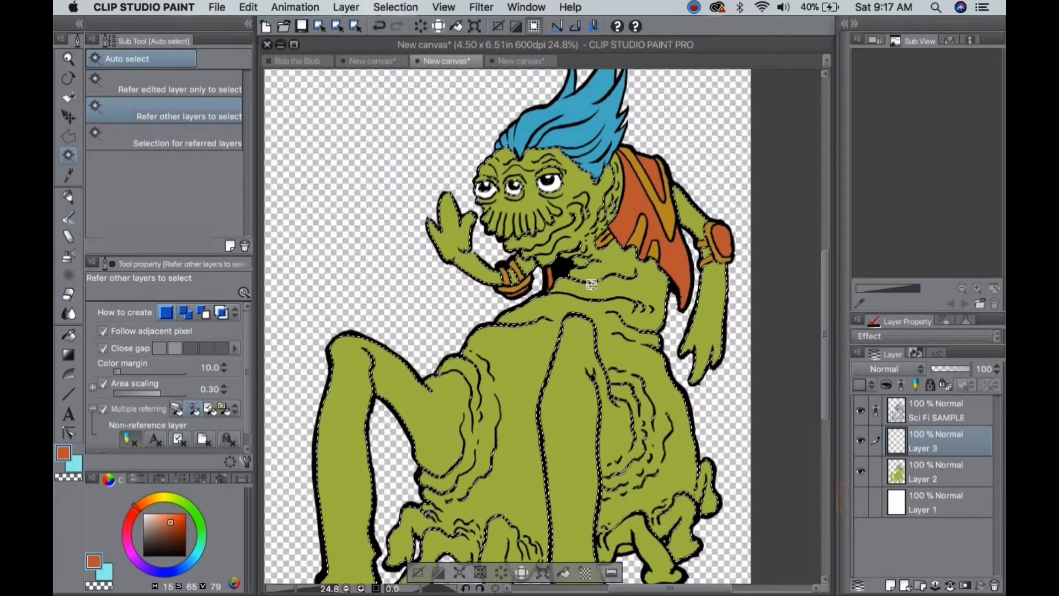
pyautogui.scroll(-5, 765, 355)
pyautogui.scroll(4, 766, 355)
# Set the main colour to a darker skin green and the secondary colour to bright yellow-green.
pyautogui.click(68, 175)
pyautogui.click(937, 472)
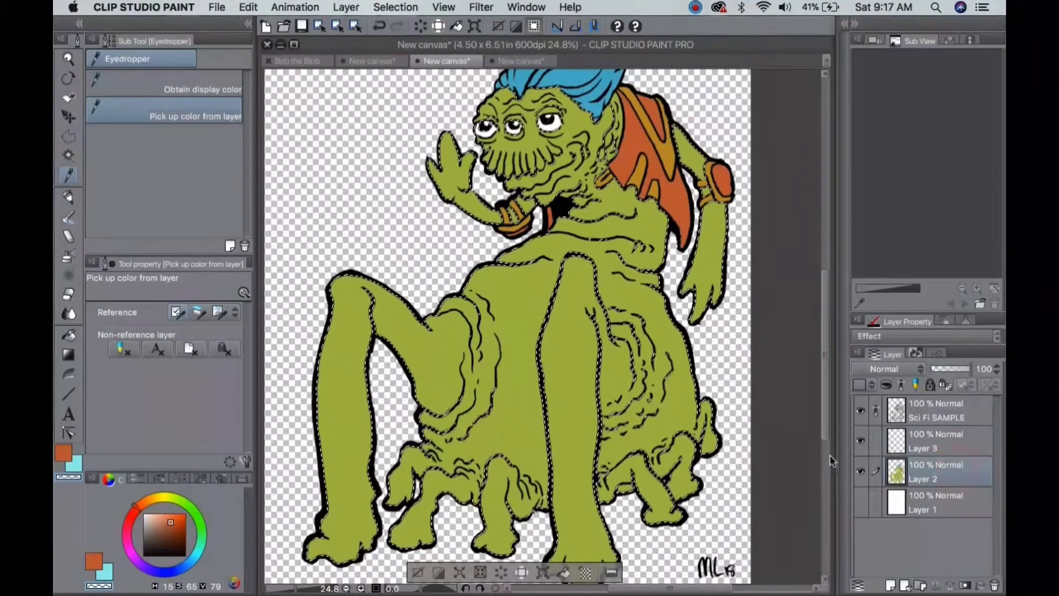
pyautogui.click(518, 342)
pyautogui.click(169, 540)
pyautogui.click(107, 572)
pyautogui.click(348, 468)
# Draw a dark-to-lime two-colour gradient over the skin on the shading layer at 57% opacity.
pyautogui.click(166, 513)
pyautogui.click(69, 354)
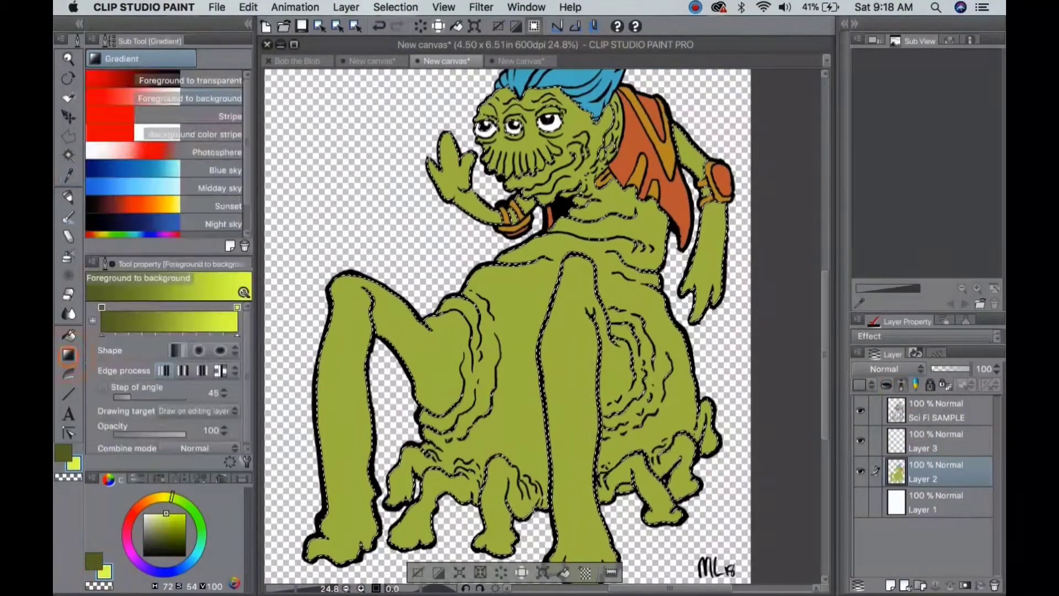
pyautogui.moveTo(353, 529); pyautogui.dragTo(574, 121)
pyautogui.press('super+z')
pyautogui.moveTo(825, 276); pyautogui.dragTo(825, 267)
pyautogui.scroll(-5, 560, 385)
pyautogui.click(938, 441)
pyautogui.moveTo(488, 519); pyautogui.dragTo(551, 238)
pyautogui.moveTo(968, 368); pyautogui.dragTo(953, 368)
pyautogui.moveTo(487, 511); pyautogui.dragTo(528, 287)
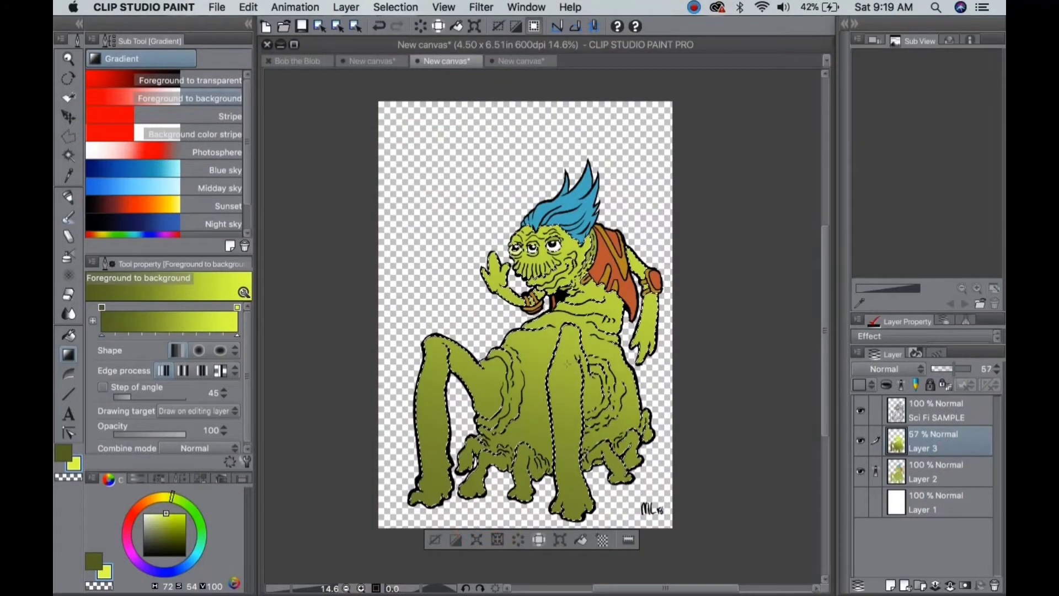
pyautogui.scroll(3, 574, 282)
# Give the selected arms a darker gradient, then clear the selection.
pyautogui.press('w')
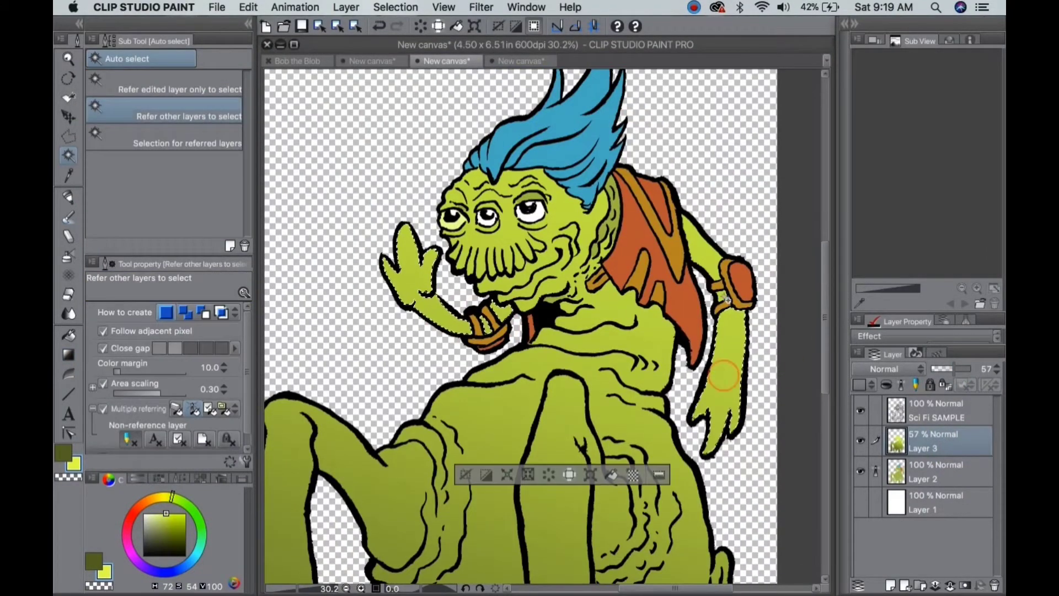
pyautogui.keyDown('shift'); pyautogui.click(727, 299); pyautogui.keyUp('shift')
pyautogui.press('g')
pyautogui.moveTo(670, 458); pyautogui.dragTo(684, 248)
pyautogui.scroll(1, 588, 285)
pyautogui.scroll(-4, 588, 286)
pyautogui.press('super+d')
pyautogui.scroll(3, 589, 285)
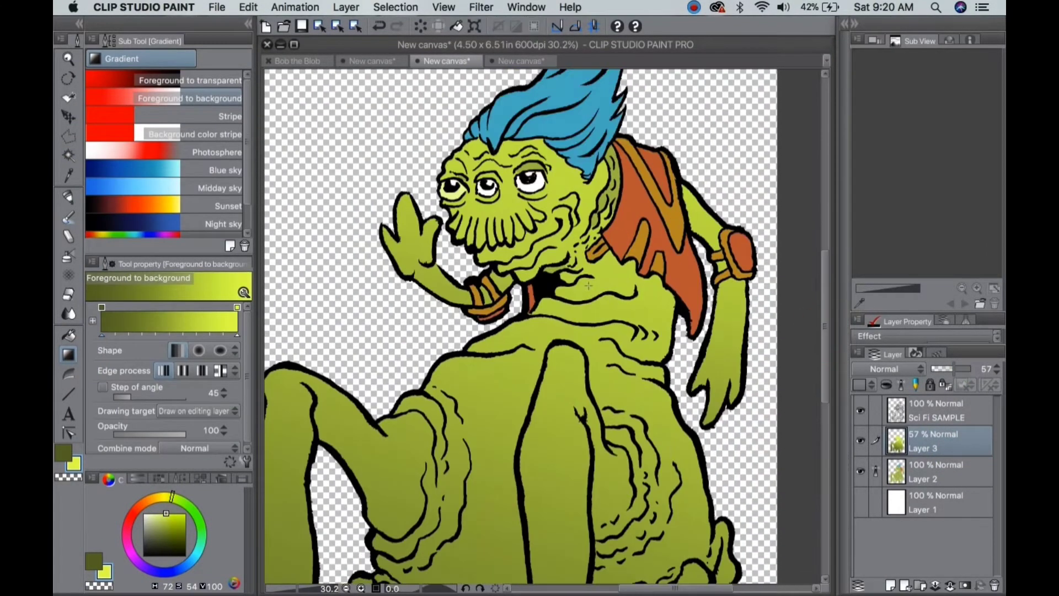
# Brighten the eyelid with a pen stroke using a colour sampled from the face.
pyautogui.press('g')
pyautogui.press('p')
pyautogui.scroll(1, 601, 208)
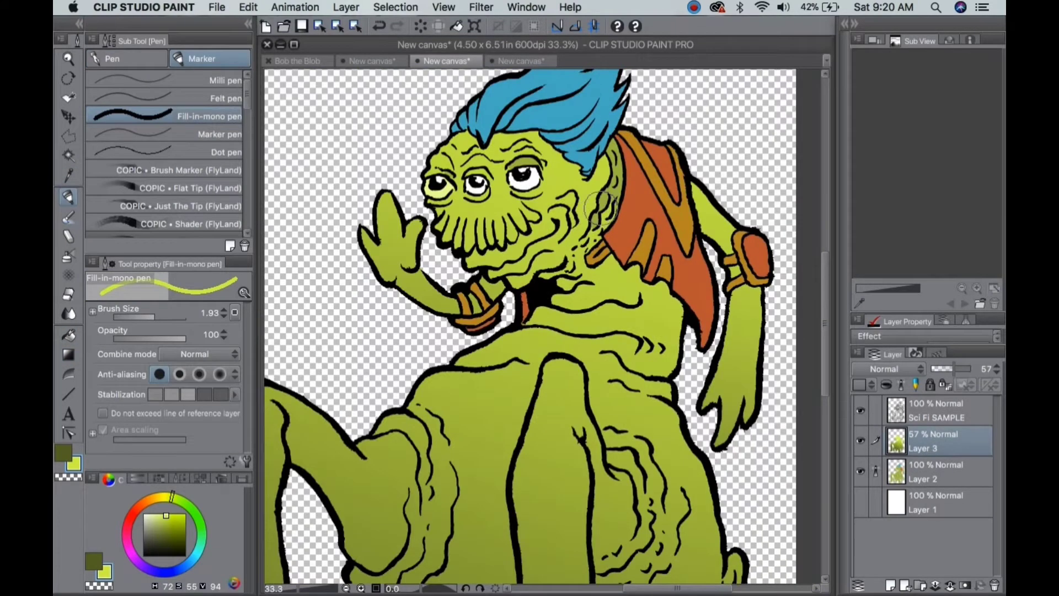
pyautogui.scroll(3, 504, 154)
pyautogui.keyDown('alt'); pyautogui.click(513, 158); pyautogui.keyUp('alt')
pyautogui.moveTo(521, 175); pyautogui.dragTo(554, 169)
pyautogui.scroll(-6, 603, 185)
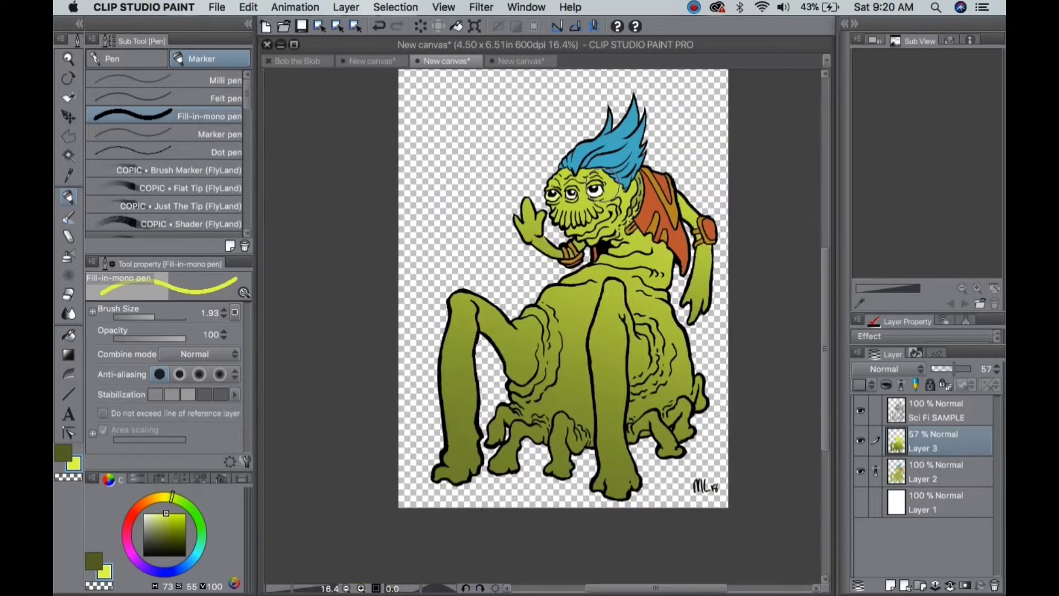
pyautogui.scroll(5, 603, 185)
pyautogui.click(938, 466)
pyautogui.click(938, 442)
# Select the raised hand and paint it lime with the pen.
pyautogui.press('w')
pyautogui.click(381, 298)
pyautogui.press('p')
pyautogui.moveTo(374, 232); pyautogui.dragTo(414, 279)
pyautogui.press('w')
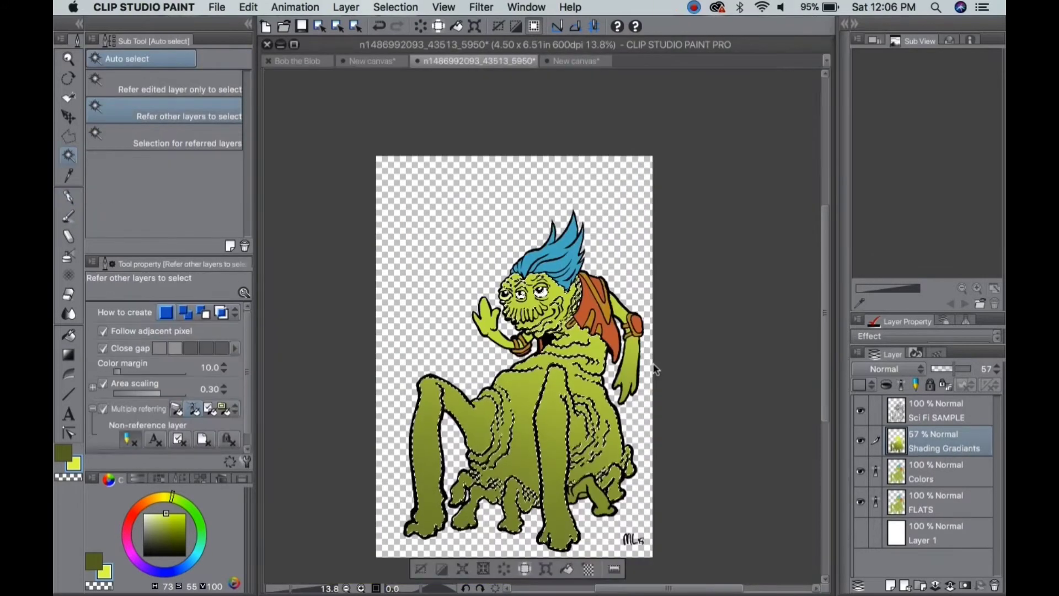
# Enlarge the airbrush and choose a drippy splatter airbrush for shadows.
pyautogui.press('b')
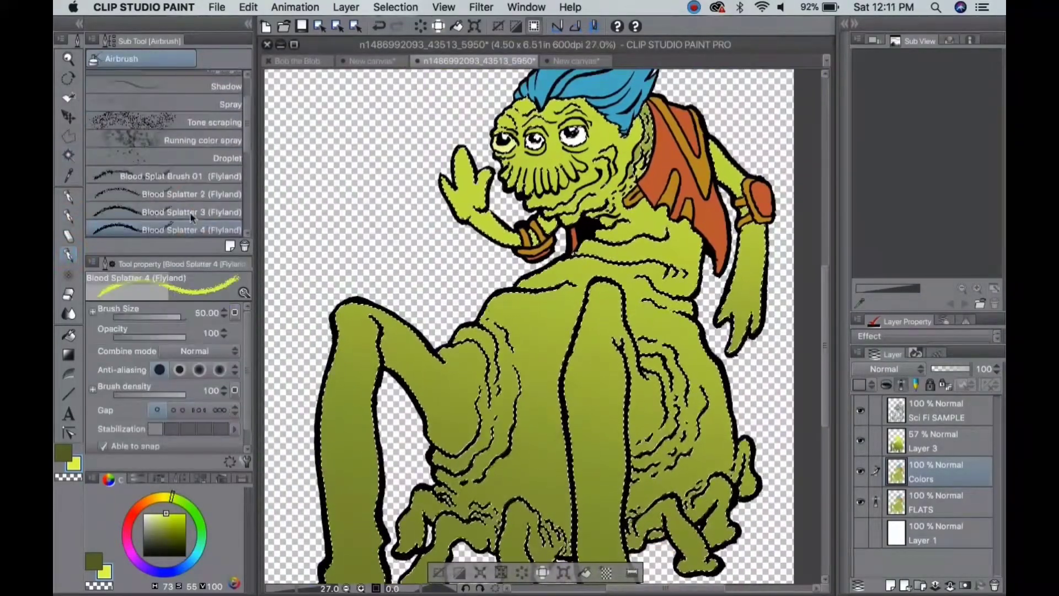
pyautogui.click(161, 320)
pyautogui.click(163, 317)
pyautogui.scroll(-10, 213, 203)
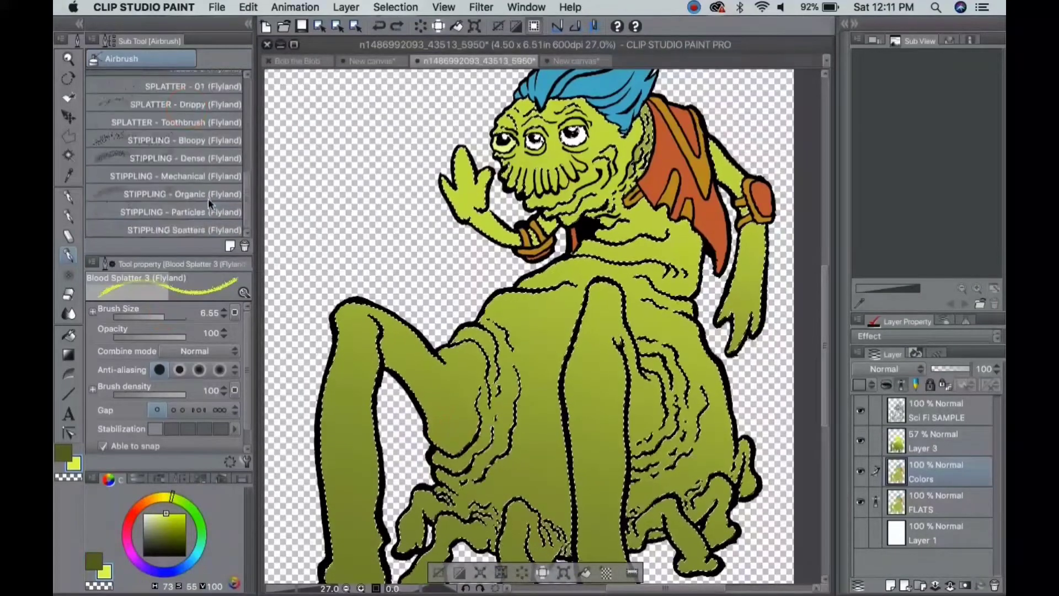
pyautogui.click(185, 122)
pyautogui.scroll(-5, 635, 431)
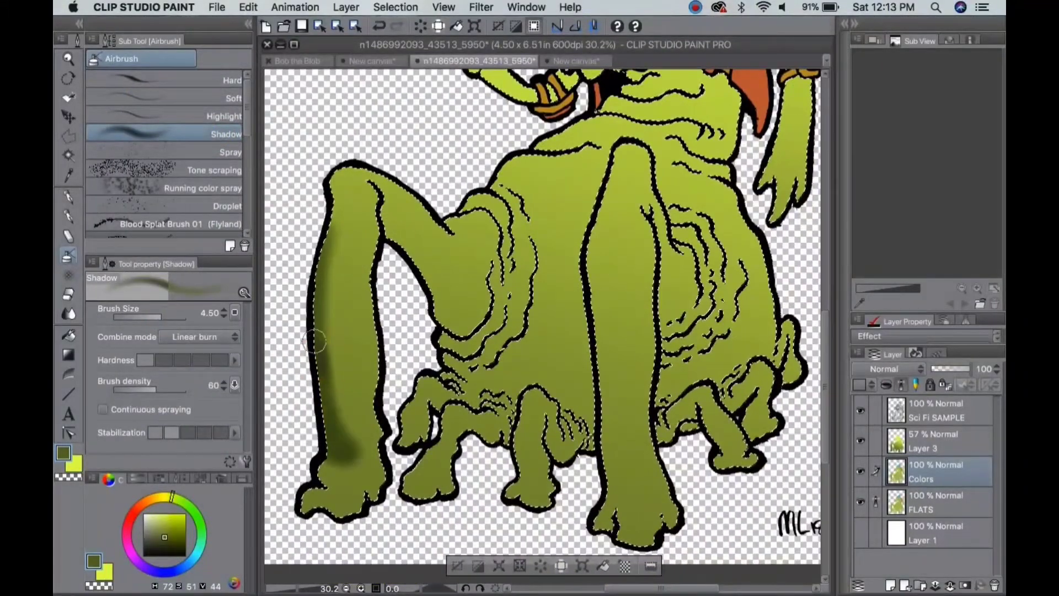
# Airbrush shadows along the left leg, inner thigh, belly folds and lower legs at brush size 2.33.
pyautogui.moveTo(314, 341); pyautogui.dragTo(329, 254)
pyautogui.scroll(-5, 381, 525)
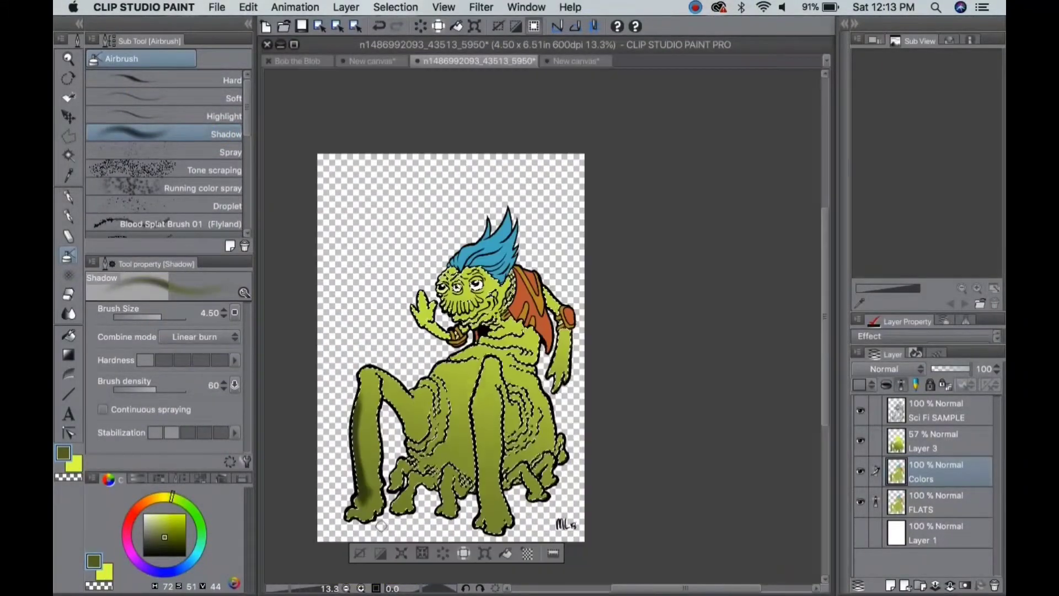
pyautogui.scroll(7, 393, 411)
pyautogui.moveTo(378, 381)
pyautogui.mouseDown()
pyautogui.moveTo(422, 469)
pyautogui.moveTo(473, 499)
pyautogui.mouseUp()
pyautogui.click(156, 317)
pyautogui.scroll(-5, 409, 438)
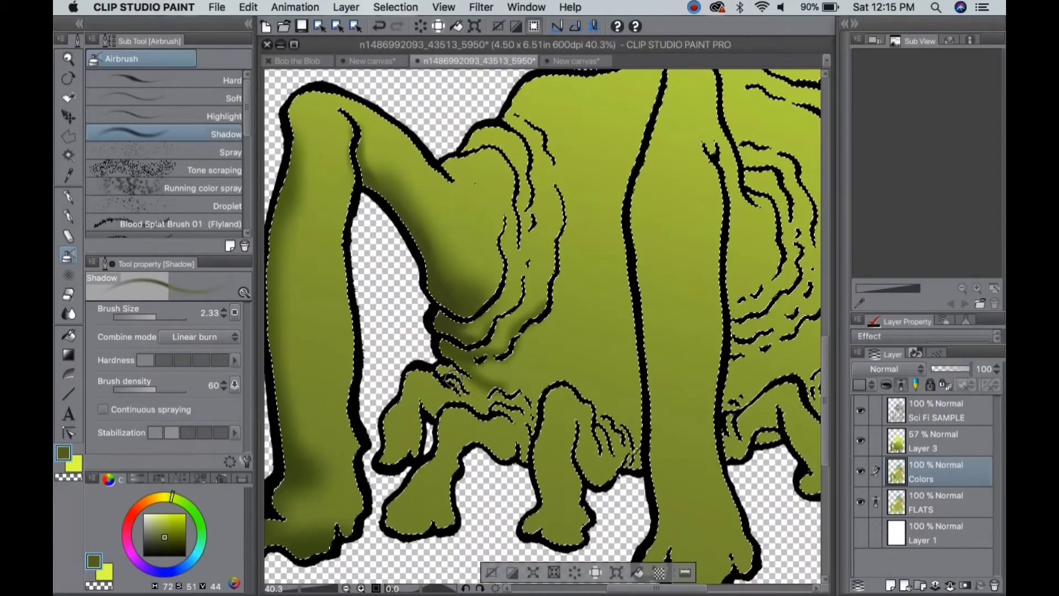
pyautogui.moveTo(450, 372)
pyautogui.mouseDown()
pyautogui.moveTo(481, 400)
pyautogui.moveTo(475, 382)
pyautogui.moveTo(419, 399)
pyautogui.moveTo(400, 426)
pyautogui.moveTo(432, 406)
pyautogui.moveTo(403, 531)
pyautogui.mouseUp()
pyautogui.moveTo(473, 439); pyautogui.dragTo(522, 444)
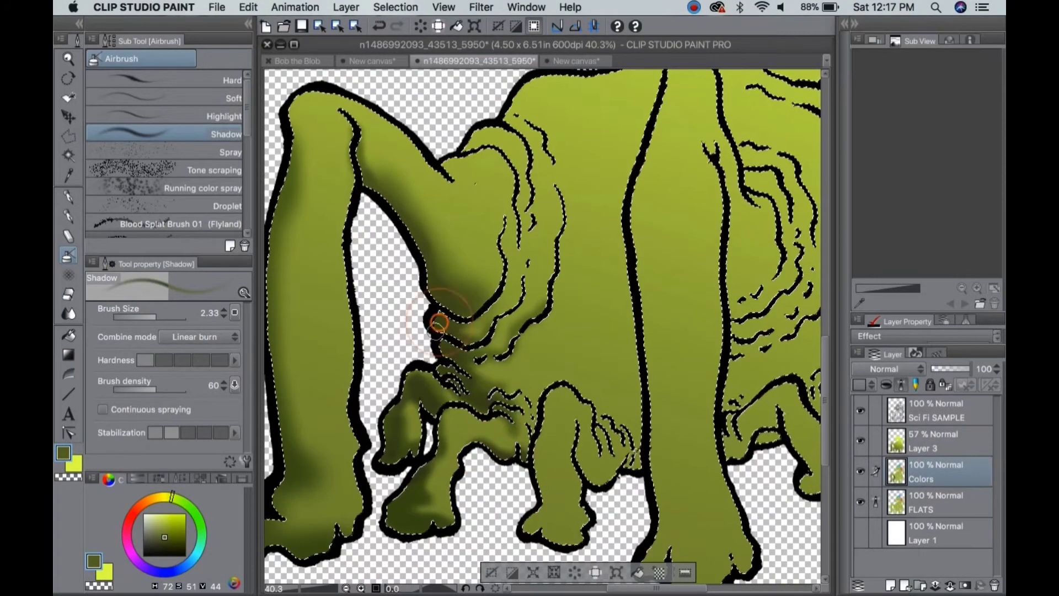
pyautogui.moveTo(526, 532)
pyautogui.mouseDown()
pyautogui.moveTo(548, 496)
pyautogui.moveTo(562, 497)
pyautogui.moveTo(546, 498)
pyautogui.moveTo(581, 448)
pyautogui.mouseUp()
pyautogui.scroll(-5, 626, 514)
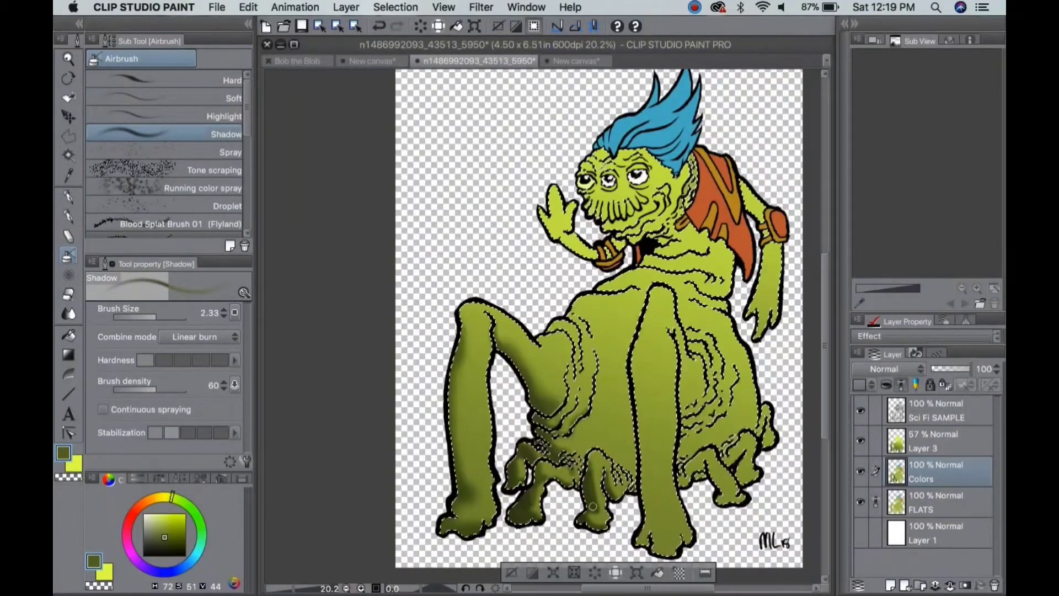
pyautogui.moveTo(649, 510); pyautogui.dragTo(647, 421)
# With a larger brush, shade the front leg and small right legs, undoing the stroke beside the front leg.
pyautogui.click(160, 316)
pyautogui.scroll(2, 679, 416)
pyautogui.moveTo(631, 228); pyautogui.dragTo(603, 348)
pyautogui.scroll(-5, 618, 515)
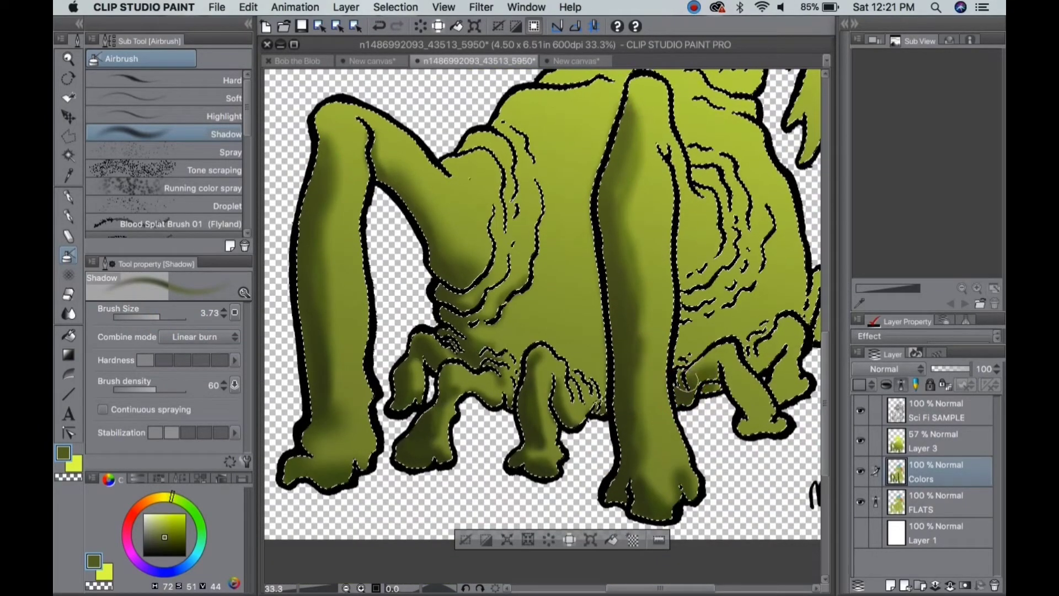
pyautogui.moveTo(762, 366); pyautogui.dragTo(787, 380)
pyautogui.scroll(-2, 684, 412)
pyautogui.moveTo(618, 381); pyautogui.dragTo(612, 286)
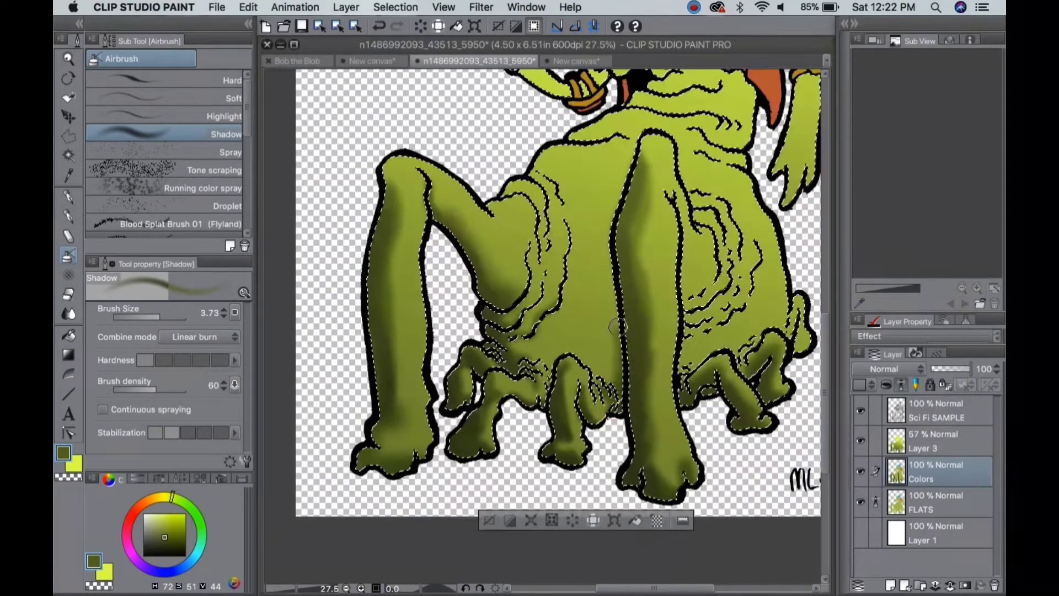
pyautogui.press('super+z')
pyautogui.scroll(-5, 620, 199)
pyautogui.scroll(8, 681, 252)
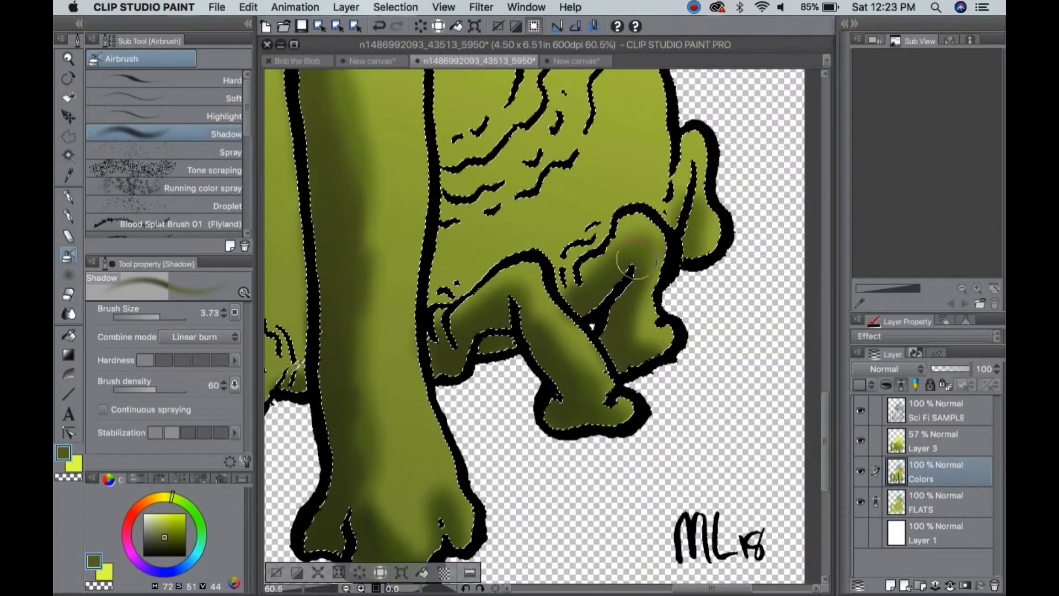
pyautogui.scroll(-5, 725, 356)
pyautogui.scroll(3, 503, 210)
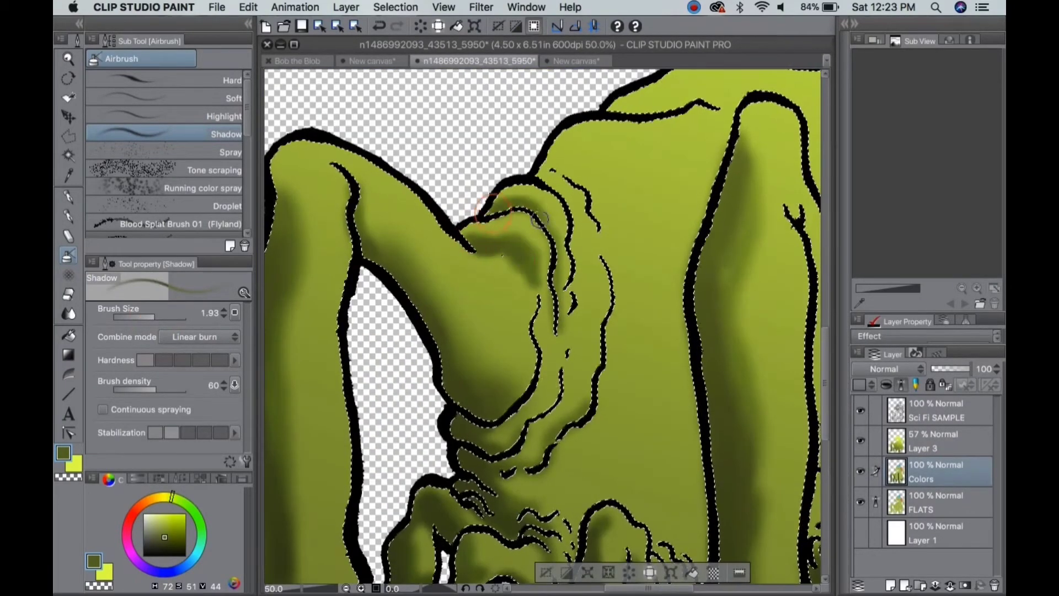
pyautogui.scroll(-3, 556, 403)
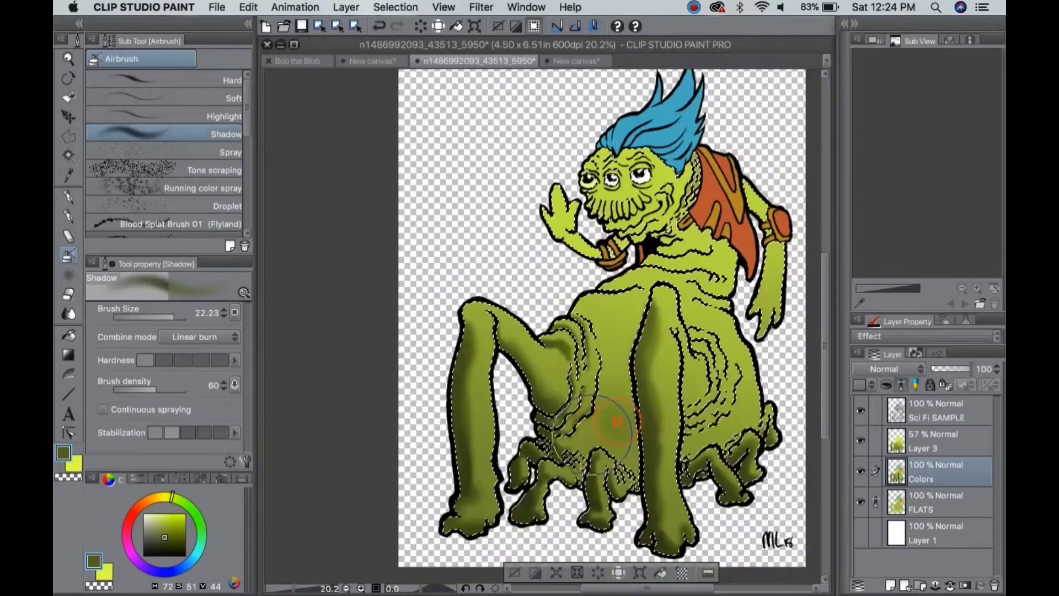
pyautogui.scroll(2, 634, 393)
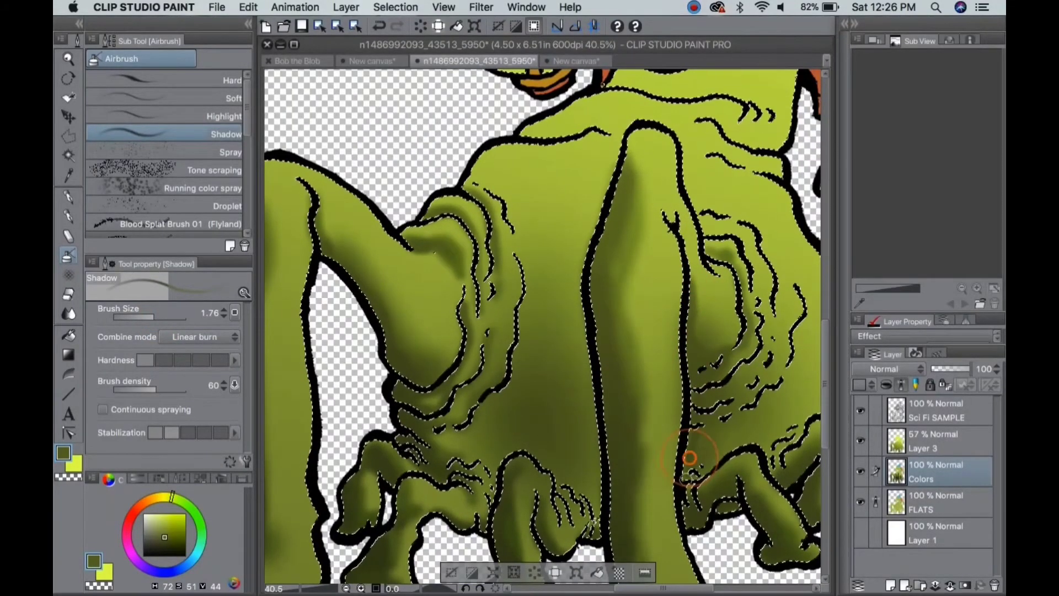
pyautogui.scroll(-3, 736, 392)
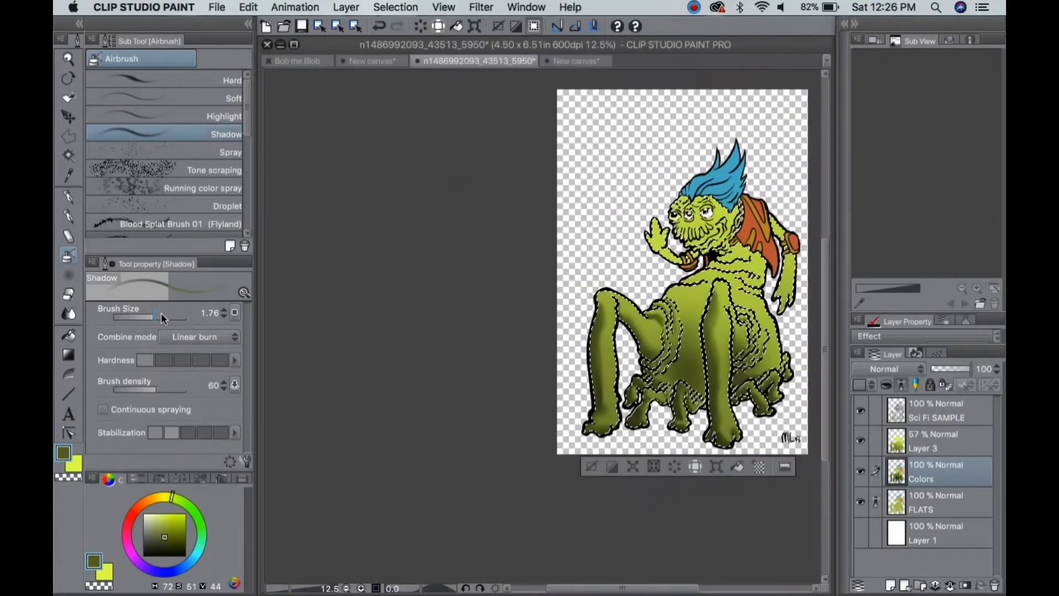
pyautogui.scroll(2, 737, 315)
pyautogui.scroll(-3, 734, 420)
pyautogui.scroll(2, 564, 426)
# Shade the raised arm, then on Layer 3 replace the chin shading with a thin shadow beneath the teeth.
pyautogui.click(157, 317)
pyautogui.moveTo(559, 396); pyautogui.dragTo(574, 402)
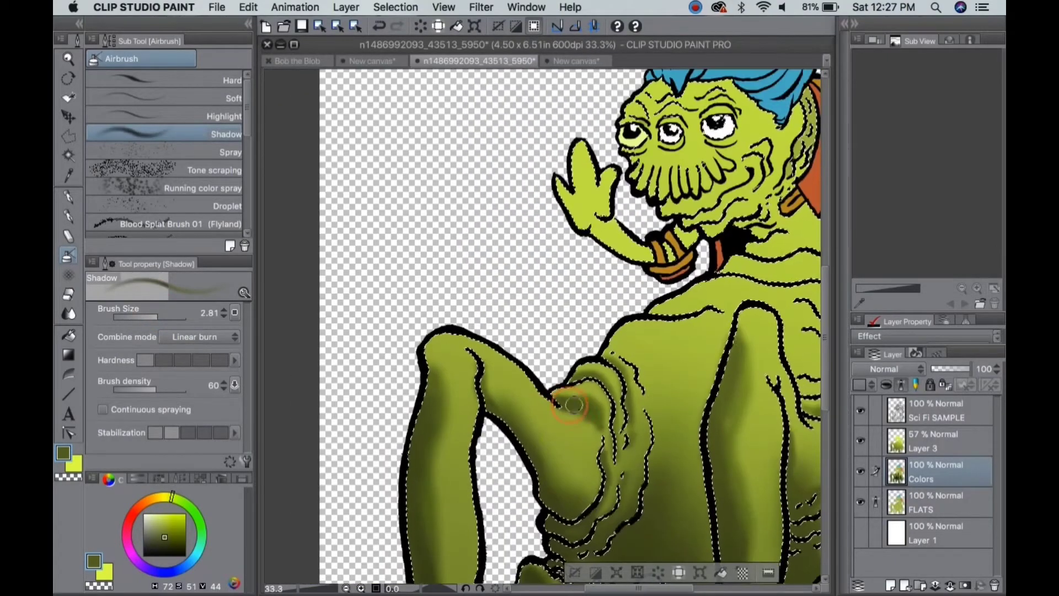
pyautogui.click(962, 440)
pyautogui.scroll(-3, 716, 551)
pyautogui.scroll(4, 592, 323)
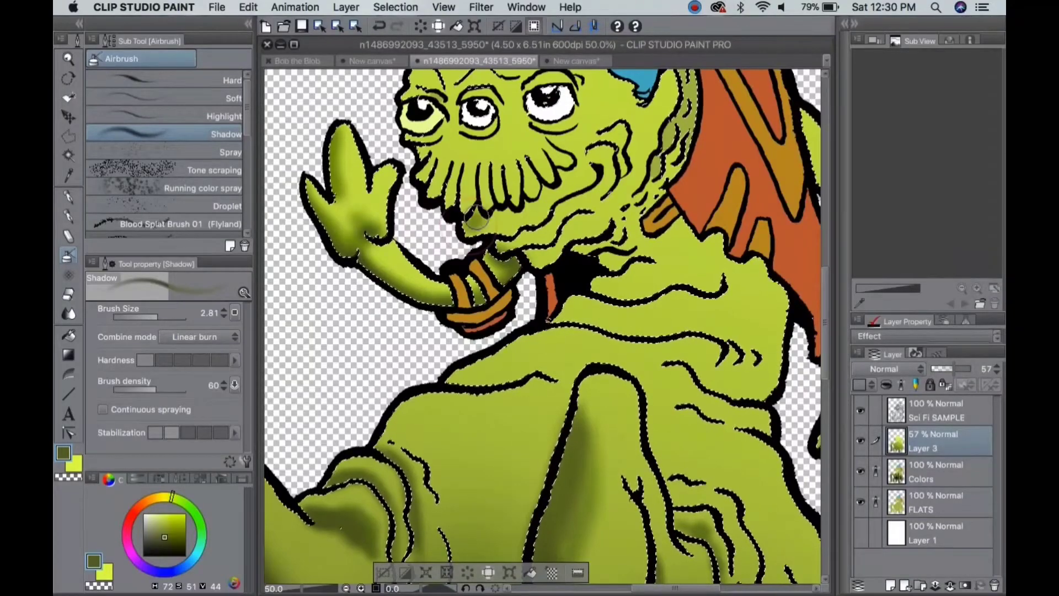
pyautogui.press('super+z')
pyautogui.click(149, 317)
pyautogui.scroll(1, 464, 225)
pyautogui.moveTo(464, 223); pyautogui.dragTo(543, 206)
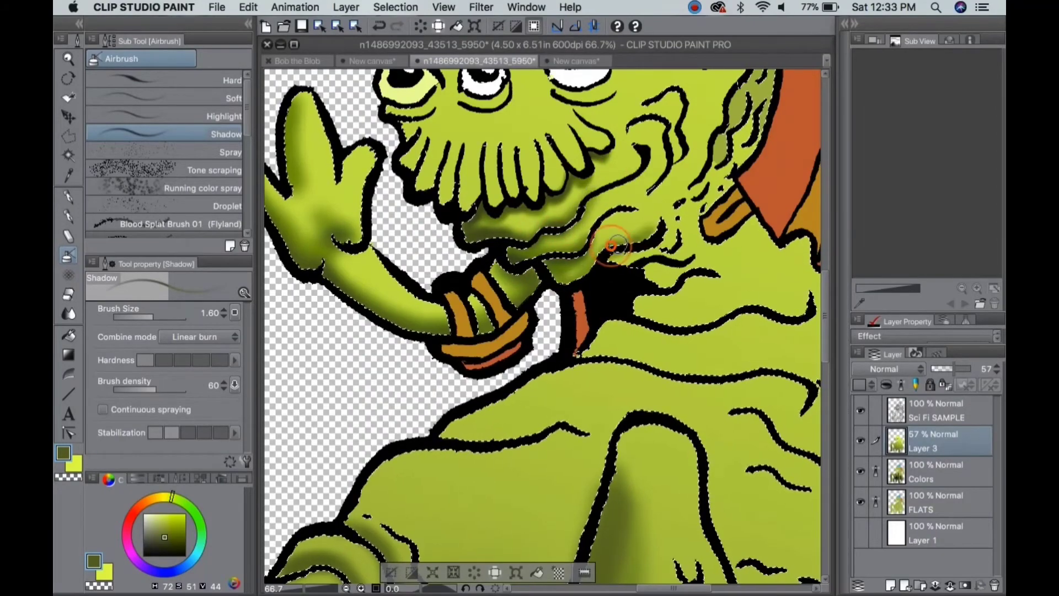
# Paint a dark neck shadow at size 1.33 and a shoulder-fold shadow at about 3.09.
pyautogui.click(159, 317)
pyautogui.click(152, 318)
pyautogui.moveTo(721, 318); pyautogui.dragTo(647, 321)
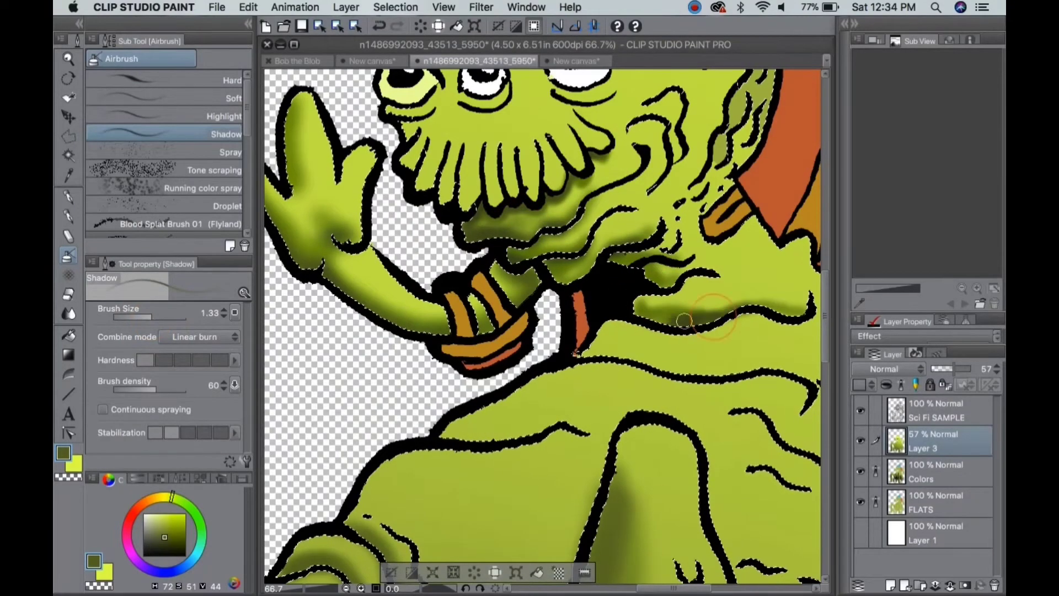
pyautogui.click(158, 316)
pyautogui.moveTo(646, 357); pyautogui.dragTo(633, 355)
pyautogui.press('[')
# Undo the recent neck and shoulder shadow strokes, resetting the brush size to 2.81.
pyautogui.scroll(-3, 668, 323)
pyautogui.press('super+z')
pyautogui.press('super+z')
pyautogui.scroll(2, 529, 356)
pyautogui.click(159, 316)
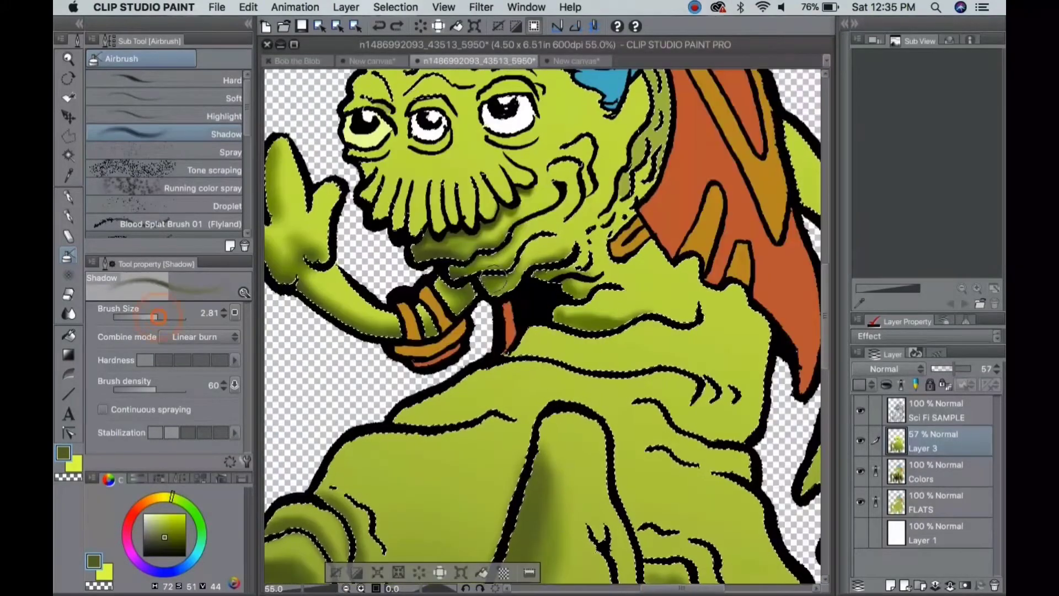
pyautogui.scroll(-3, 468, 448)
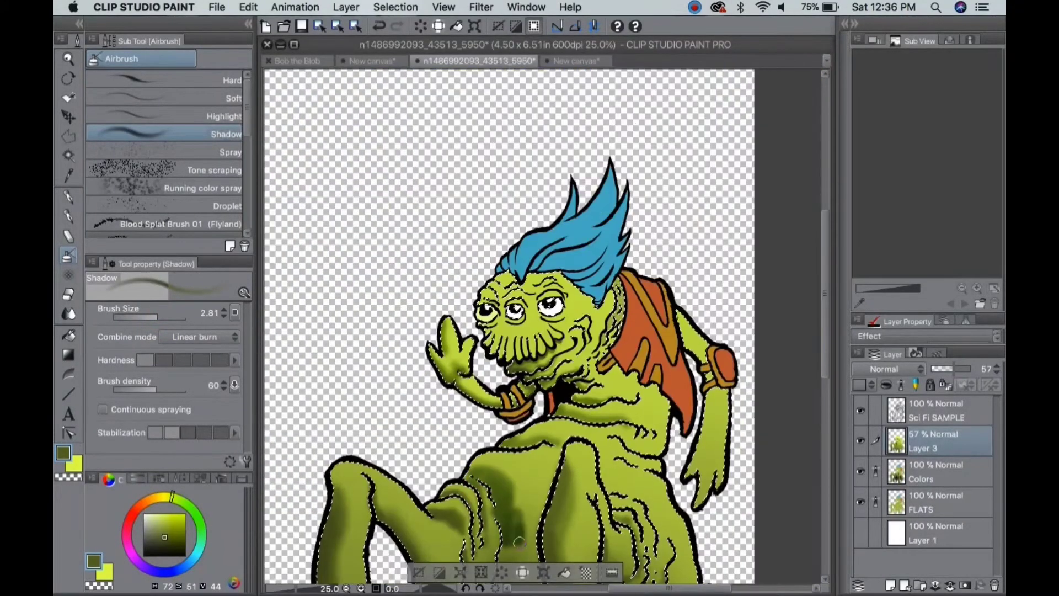
pyautogui.press('super+z')
pyautogui.press(']')
pyautogui.press(']')
pyautogui.press(']')
pyautogui.press(']')
pyautogui.press(']')
pyautogui.press(']')
pyautogui.press(']')
pyautogui.press(']')
pyautogui.press(']')
pyautogui.press(']')
pyautogui.press(']')
pyautogui.scroll(-3, 577, 484)
pyautogui.press('super+z')
pyautogui.scroll(5, 553, 518)
pyautogui.press('[')
pyautogui.press('[')
pyautogui.press('[')
# Add two more shadow strokes on the body, adjusting brush size and keeping the Shadow airbrush active.
pyautogui.moveTo(484, 310)
pyautogui.mouseDown()
pyautogui.moveTo(591, 410)
pyautogui.moveTo(504, 485)
pyautogui.mouseUp()
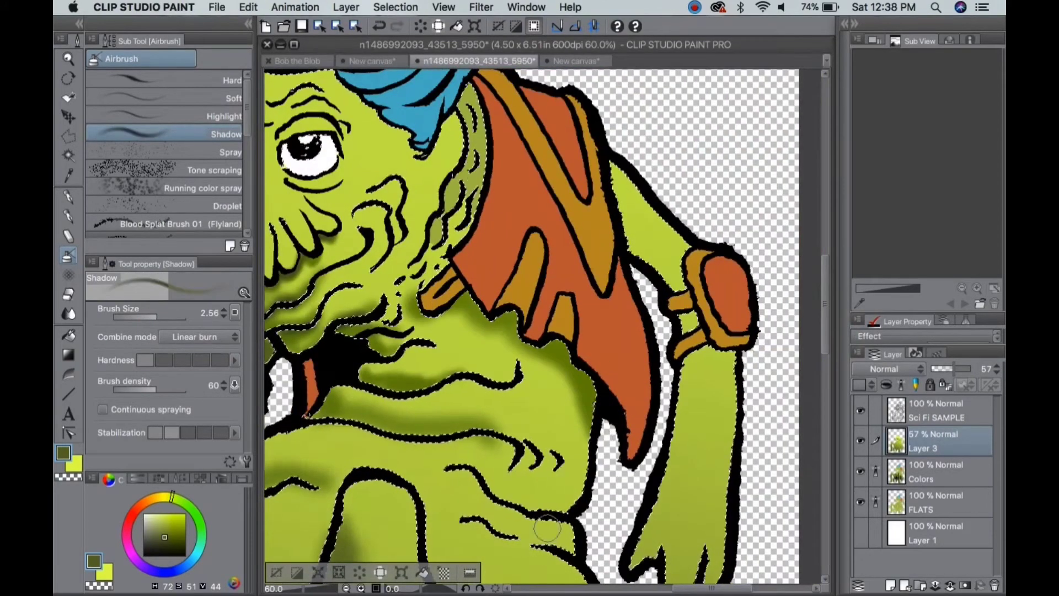
pyautogui.moveTo(827, 303); pyautogui.dragTo(826, 345)
pyautogui.press('[')
pyautogui.press('[')
pyautogui.press('[')
pyautogui.scroll(-4, 585, 359)
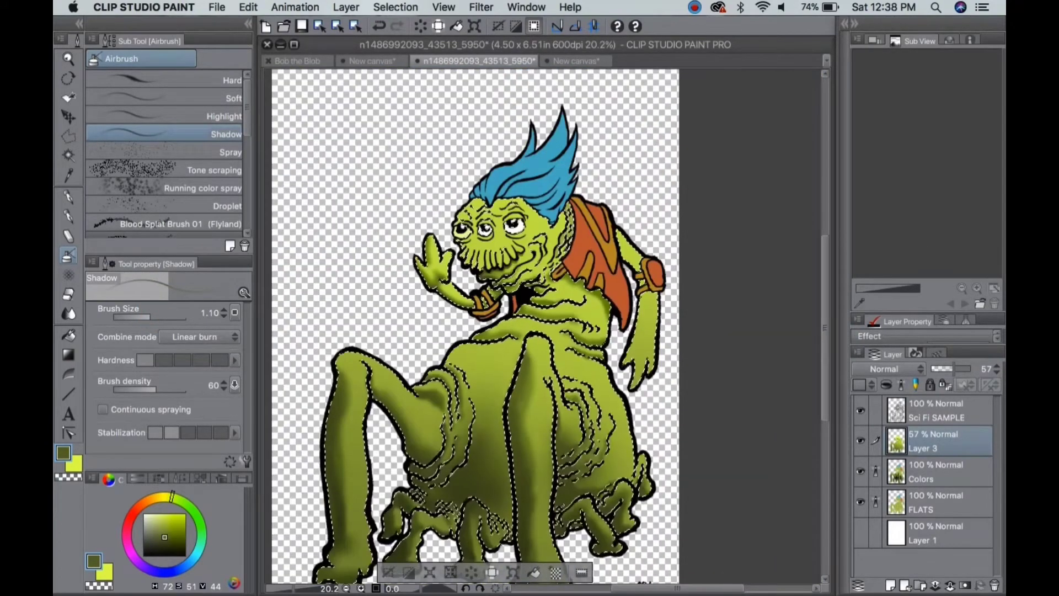
pyautogui.press(']')
pyautogui.press(']')
pyautogui.press(']')
pyautogui.press(']')
pyautogui.scroll(3, 628, 362)
pyautogui.scroll(-3, 640, 119)
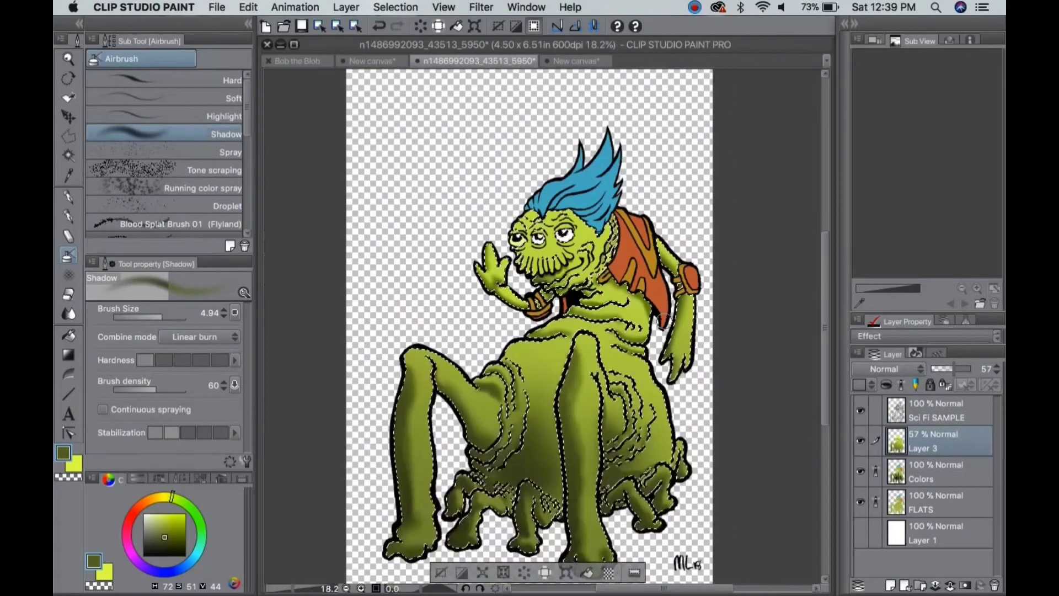
pyautogui.scroll(4, 634, 231)
pyautogui.click(68, 199)
pyautogui.click(69, 255)
pyautogui.scroll(-3, 402, 235)
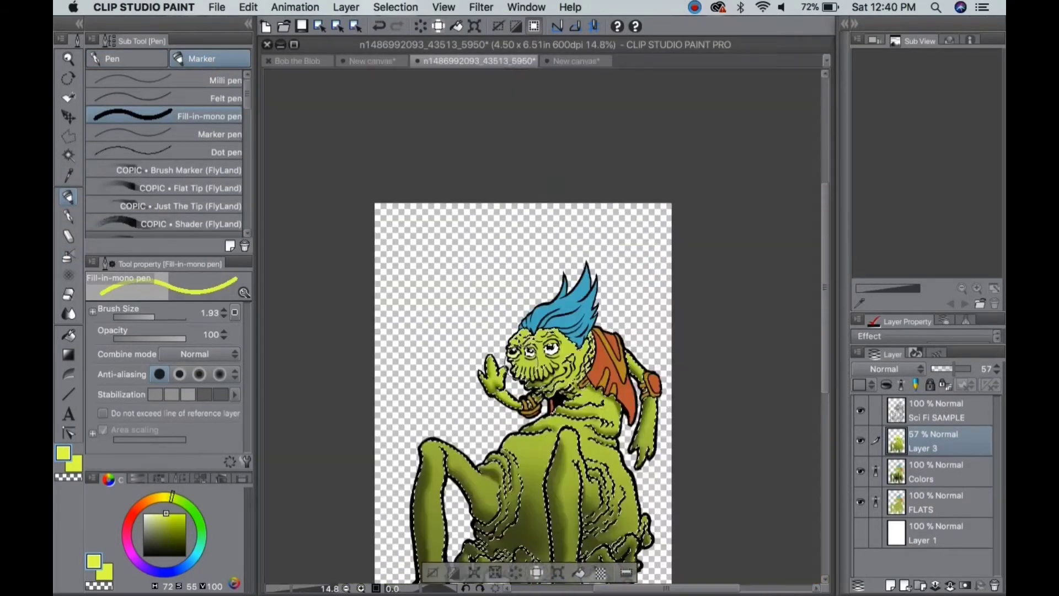
# Hide the Layer 3 shading and choose a darker olive green for the airbrush.
pyautogui.scroll(3, 401, 235)
pyautogui.press('i')
pyautogui.click(860, 440)
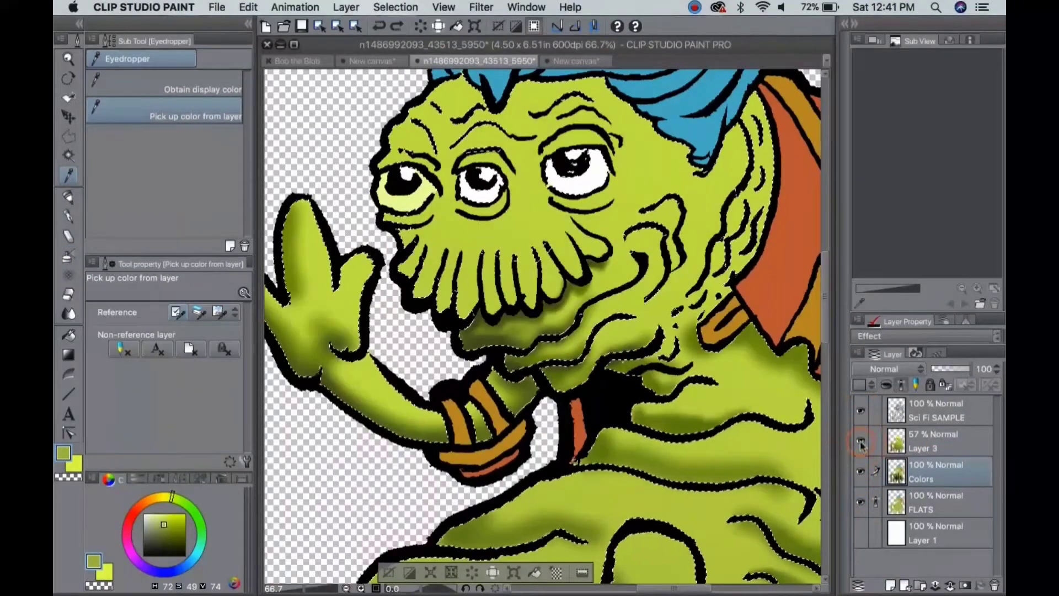
pyautogui.press('b')
pyautogui.click(165, 536)
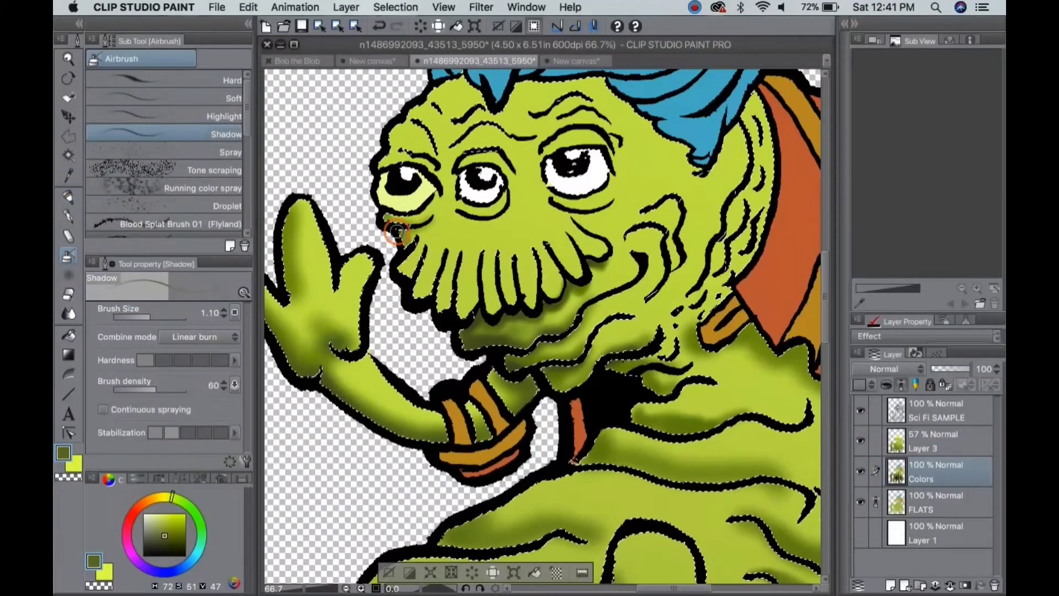
# Airbrush shadows on the forehead, around the middle eye, beside the cheek wrinkles and on the ear.
pyautogui.moveTo(403, 166)
pyautogui.mouseDown()
pyautogui.moveTo(390, 145)
pyautogui.moveTo(429, 131)
pyautogui.mouseUp()
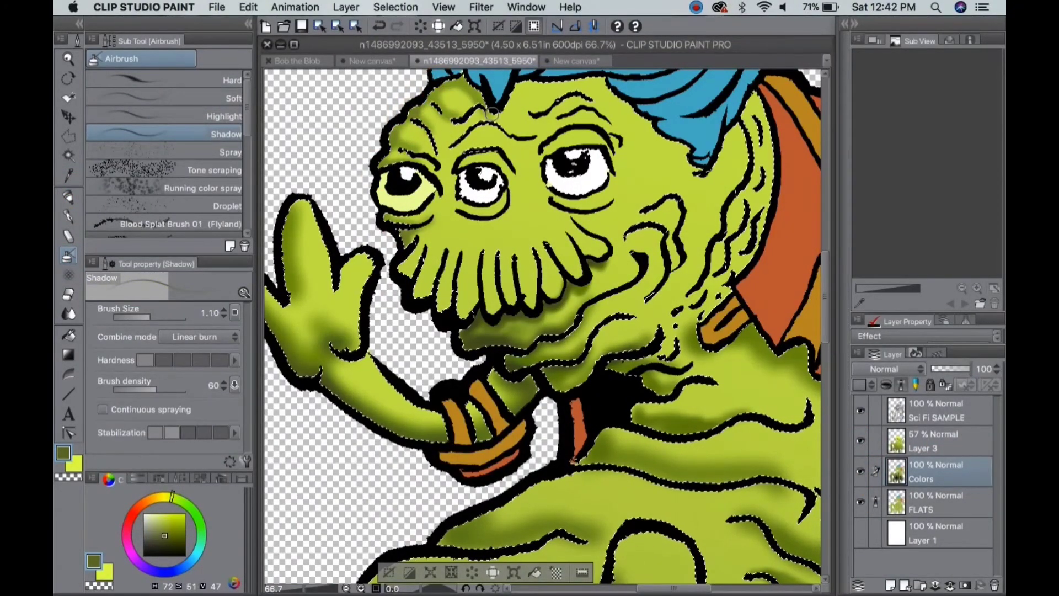
pyautogui.moveTo(486, 162)
pyautogui.mouseDown()
pyautogui.moveTo(458, 179)
pyautogui.moveTo(474, 217)
pyautogui.mouseUp()
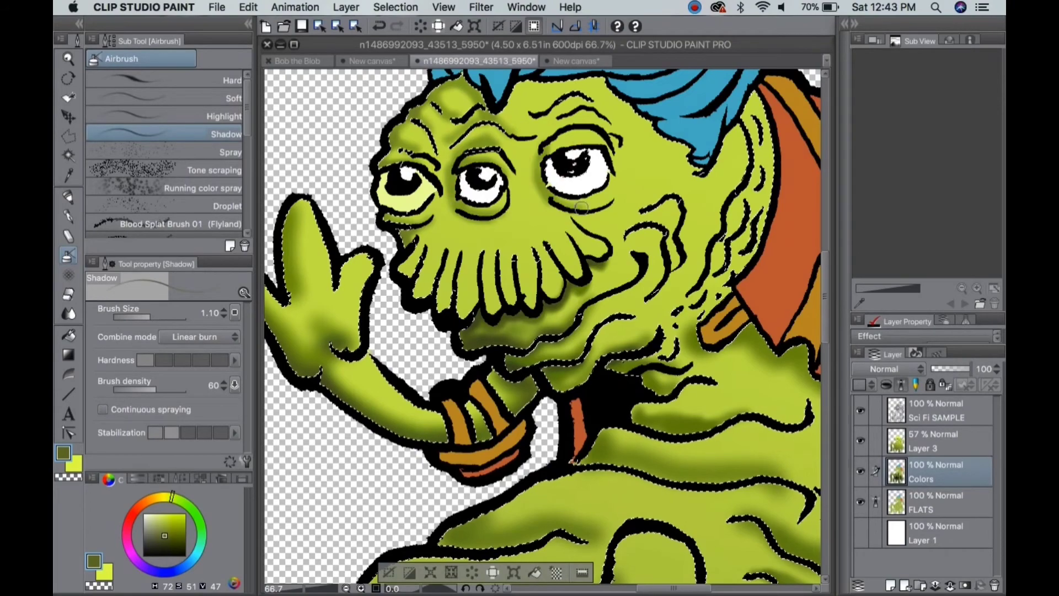
pyautogui.scroll(-3, 622, 104)
pyautogui.scroll(3, 557, 194)
pyautogui.moveTo(712, 220); pyautogui.dragTo(386, 242)
pyautogui.scroll(4, 557, 194)
pyautogui.moveTo(505, 184)
pyautogui.mouseDown()
pyautogui.moveTo(557, 194)
pyautogui.moveTo(567, 232)
pyautogui.mouseUp()
pyautogui.moveTo(524, 248)
pyautogui.mouseDown()
pyautogui.moveTo(576, 179)
pyautogui.moveTo(554, 331)
pyautogui.mouseUp()
pyautogui.scroll(-3, 559, 187)
pyautogui.moveTo(655, 212)
pyautogui.mouseDown()
pyautogui.moveTo(668, 238)
pyautogui.moveTo(643, 295)
pyautogui.mouseUp()
pyautogui.scroll(-4, 562, 264)
# Darken the green, set brush size 1.76, and shade the chin and moustache tentacles.
pyautogui.click(196, 513)
pyautogui.click(165, 533)
pyautogui.click(166, 529)
pyautogui.scroll(5, 438, 303)
pyautogui.click(154, 316)
pyautogui.moveTo(436, 289); pyautogui.dragTo(416, 317)
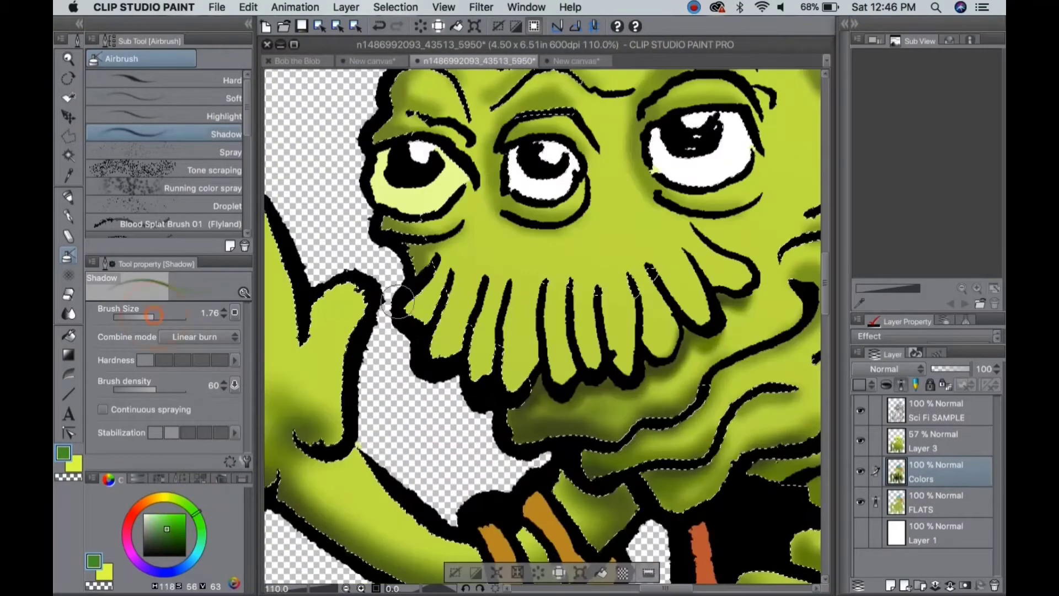
pyautogui.moveTo(557, 308); pyautogui.dragTo(562, 378)
pyautogui.moveTo(612, 309); pyautogui.dragTo(623, 364)
pyautogui.moveTo(706, 248); pyautogui.dragTo(739, 278)
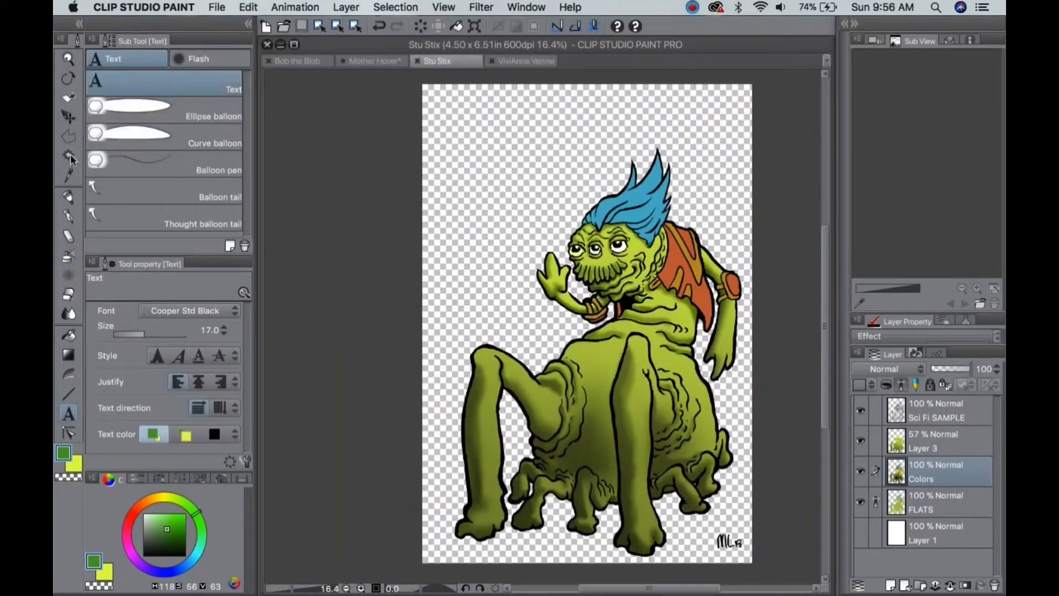
# Select the orange vest and set a salmon-to-orange-brown foreground-to-background gradient on Layer 3.
pyautogui.click(69, 157)
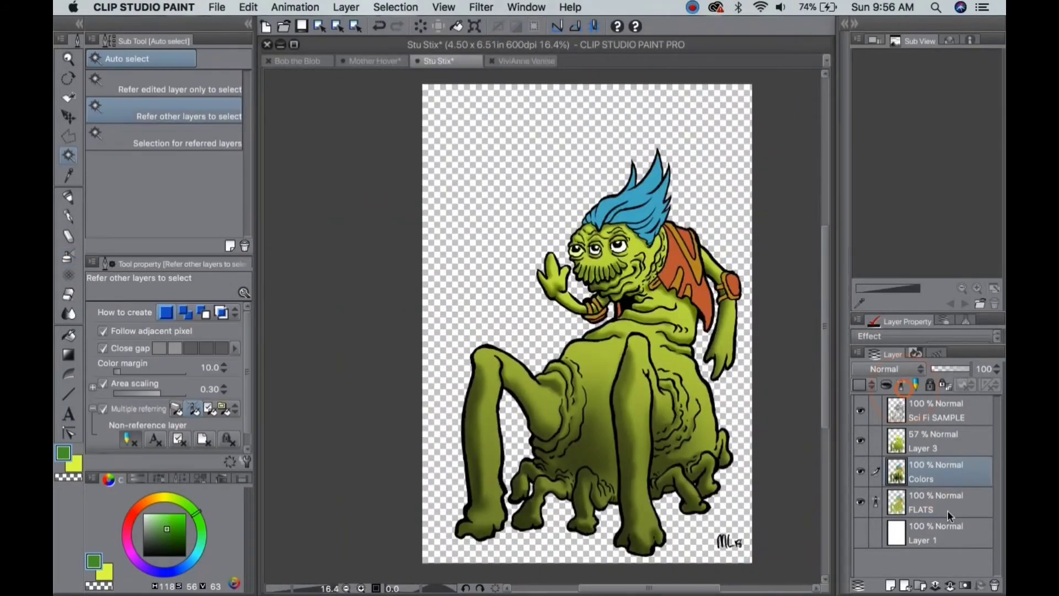
pyautogui.click(679, 263)
pyautogui.click(733, 284)
pyautogui.scroll(3, 618, 309)
pyautogui.click(68, 176)
pyautogui.click(704, 202)
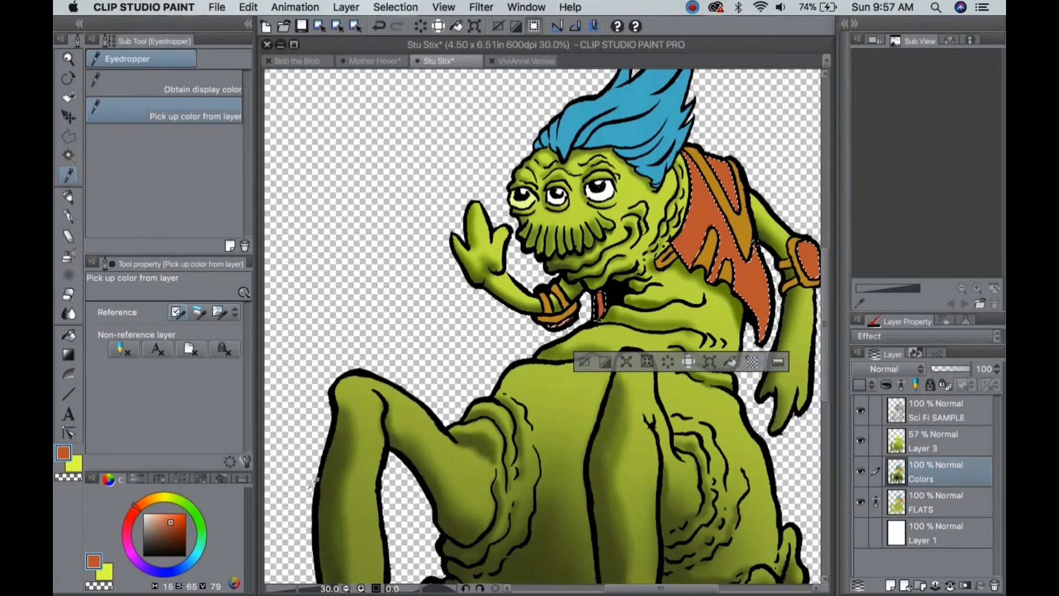
pyautogui.click(168, 517)
pyautogui.click(105, 572)
pyautogui.click(708, 205)
pyautogui.click(173, 532)
pyautogui.click(950, 441)
pyautogui.click(67, 355)
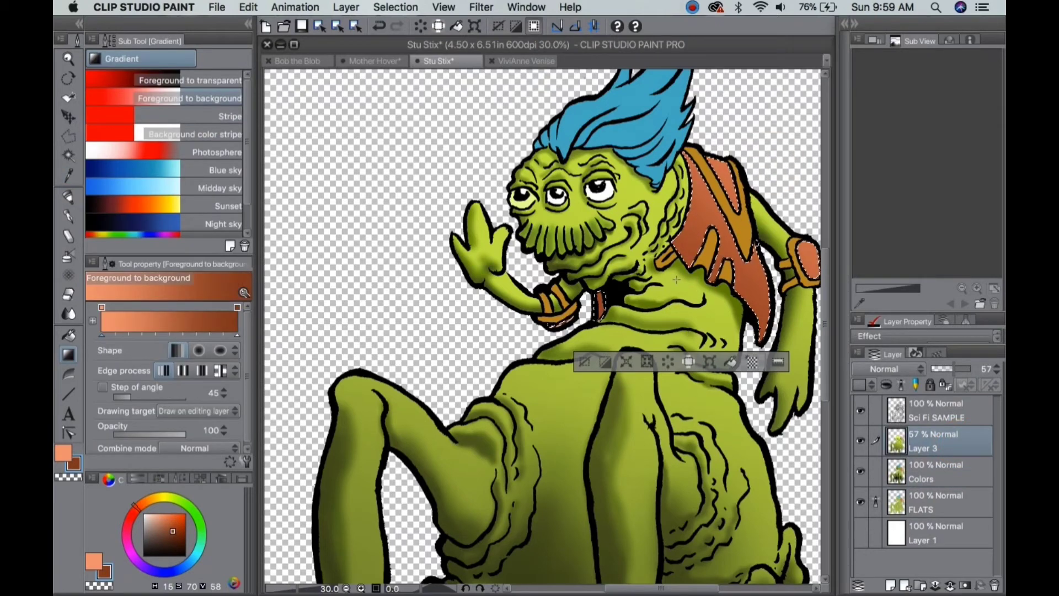
# Select the gold straps and arm bands and fill them with a brown-to-yellow gradient.
pyautogui.press('super+d')
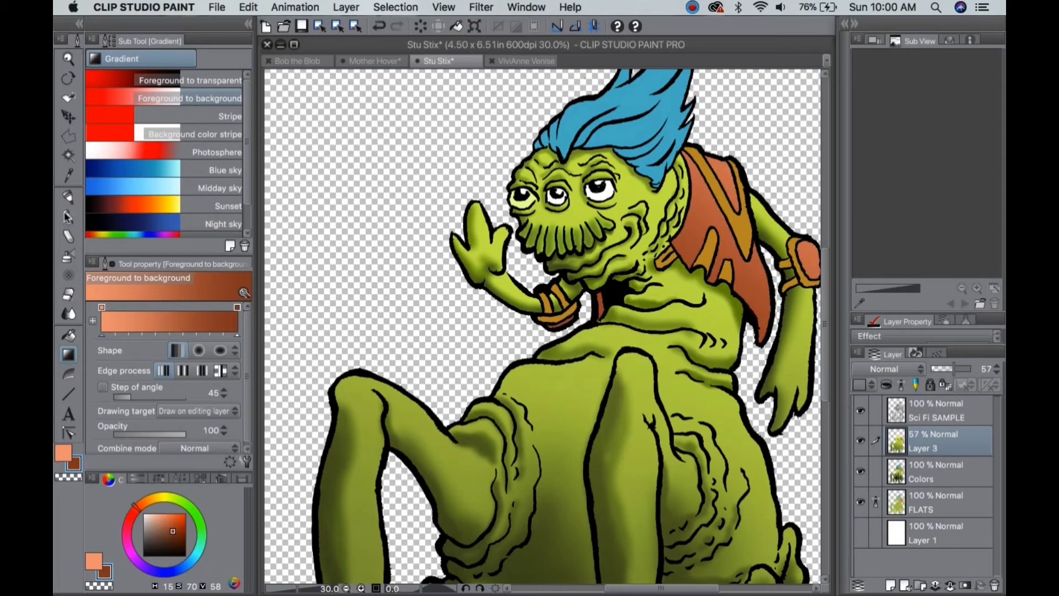
pyautogui.click(68, 155)
pyautogui.click(556, 317)
pyautogui.keyDown('shift'); pyautogui.click(742, 232); pyautogui.keyUp('shift')
pyautogui.keyDown('shift'); pyautogui.click(799, 276); pyautogui.keyUp('shift')
pyautogui.click(175, 514)
pyautogui.click(159, 498)
pyautogui.click(94, 561)
pyautogui.click(178, 526)
pyautogui.click(147, 499)
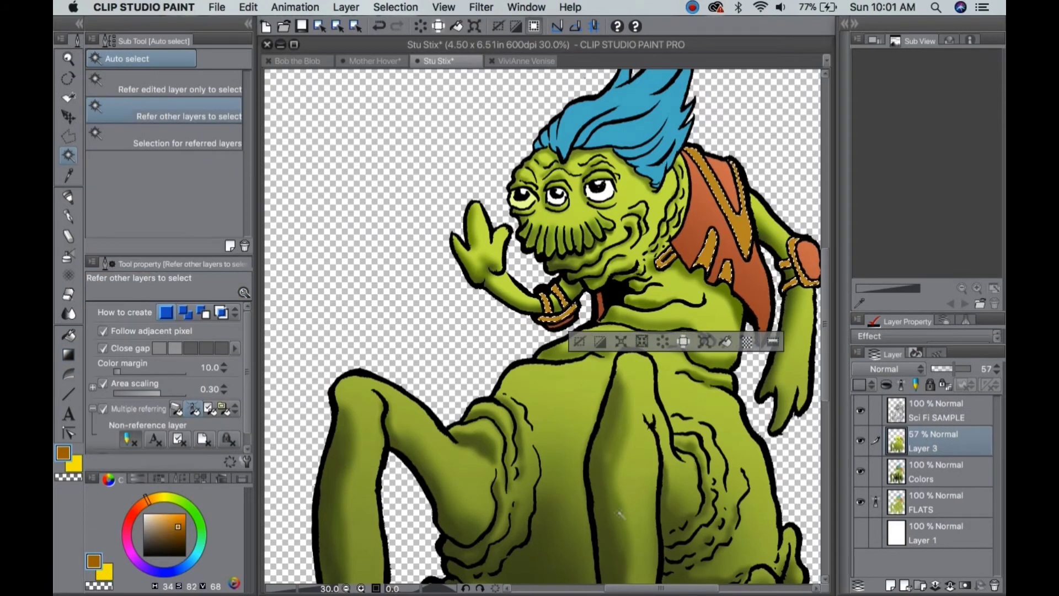
pyautogui.click(68, 355)
pyautogui.moveTo(557, 325); pyautogui.dragTo(778, 175)
# Zoom out, select the blue hair, and prepare a dark-teal-to-light-blue gradient on the Colors layer.
pyautogui.press('super+d')
pyautogui.press('super+minus')
pyautogui.scroll(3, 782, 306)
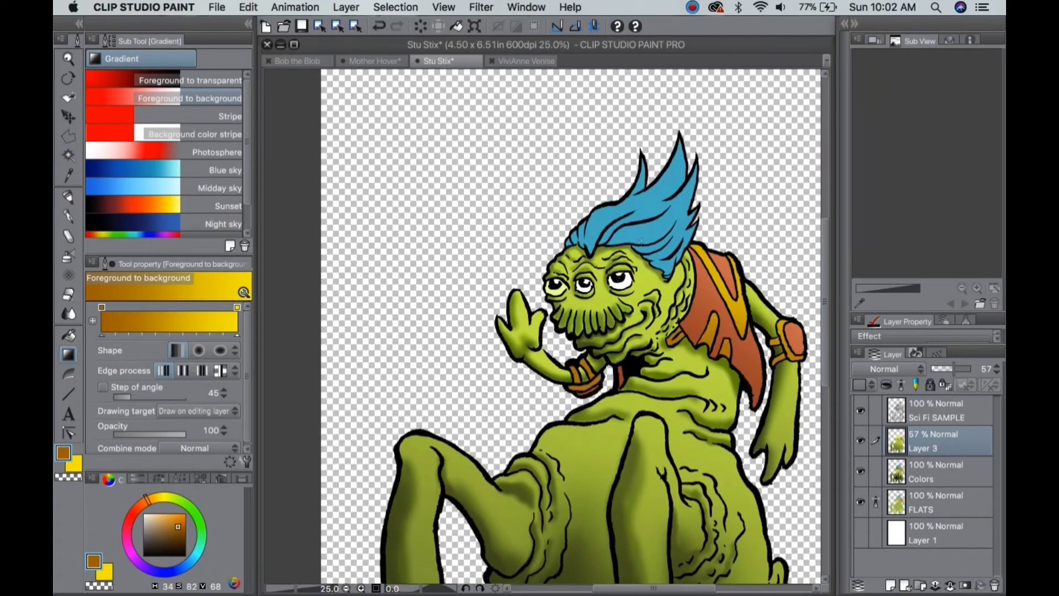
pyautogui.click(68, 155)
pyautogui.click(662, 220)
pyautogui.click(69, 175)
pyautogui.click(936, 471)
pyautogui.click(674, 216)
pyautogui.click(172, 536)
pyautogui.click(104, 572)
pyautogui.moveTo(172, 522); pyautogui.dragTo(169, 513)
pyautogui.press('g')
pyautogui.click(938, 442)
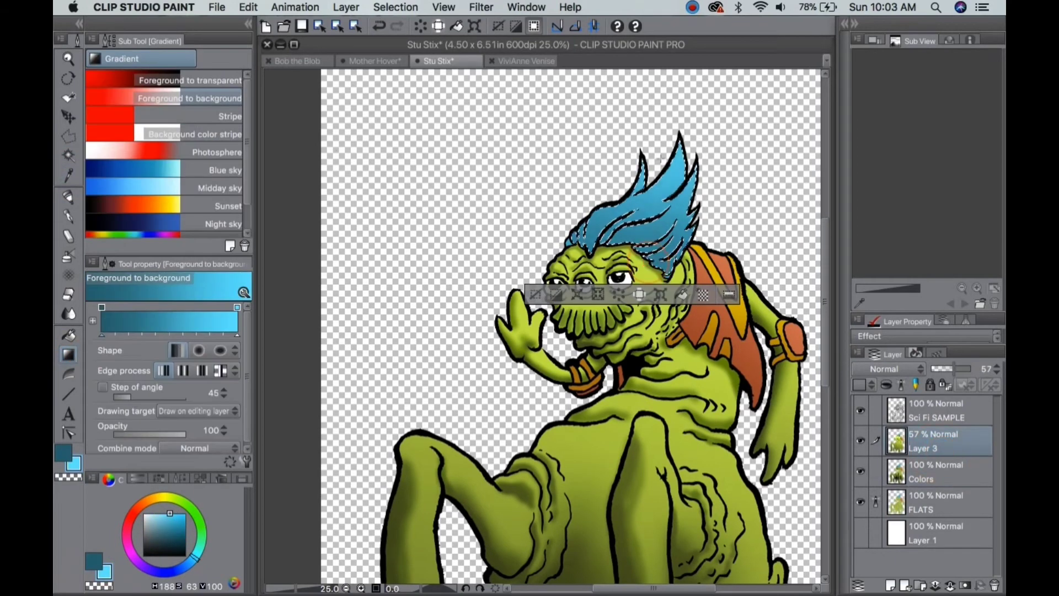
# Clear the selection, select the blue hair strands by colour on the Colors layer, and sample the hair's blue.
pyautogui.press('super+d')
pyautogui.click(69, 256)
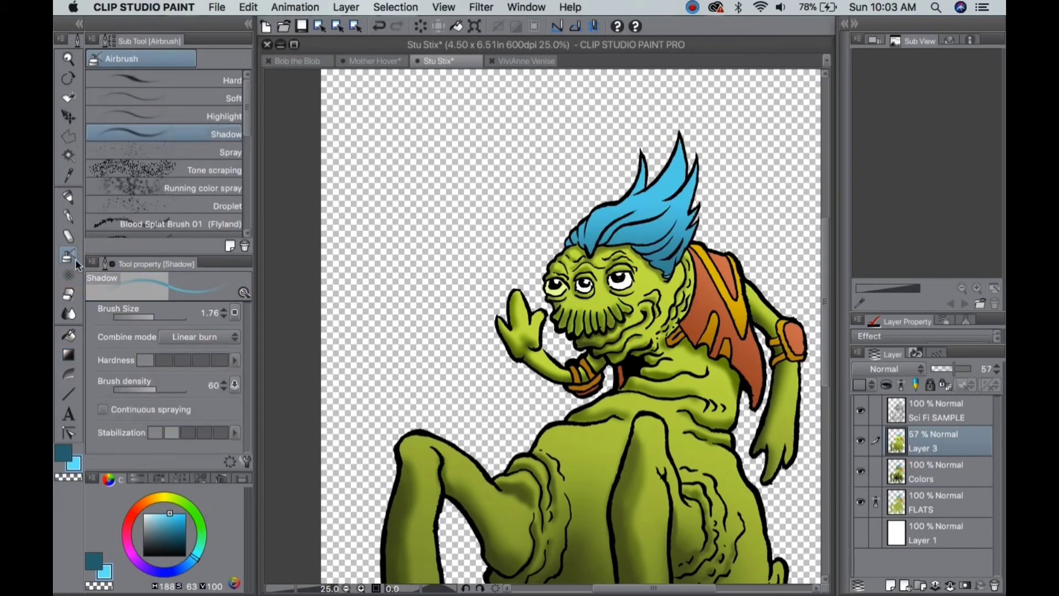
pyautogui.click(69, 155)
pyautogui.click(938, 503)
pyautogui.click(678, 287)
pyautogui.click(68, 176)
pyautogui.click(936, 472)
# Pick a darker blue and retouch the tip of the hair with the pen.
pyautogui.click(69, 197)
pyautogui.scroll(3, 699, 338)
pyautogui.keyDown('alt'); pyautogui.click(700, 292); pyautogui.keyUp('alt')
pyautogui.moveTo(693, 325); pyautogui.dragTo(707, 345)
# Airbrush darker blue shadow down the hair's right side, then undo the last two strokes.
pyautogui.click(69, 256)
pyautogui.scroll(-2, 669, 351)
pyautogui.moveTo(635, 312)
pyautogui.mouseDown()
pyautogui.moveTo(674, 309)
pyautogui.moveTo(613, 297)
pyautogui.moveTo(633, 311)
pyautogui.moveTo(689, 300)
pyautogui.moveTo(728, 229)
pyautogui.mouseUp()
pyautogui.moveTo(711, 272); pyautogui.dragTo(681, 328)
pyautogui.moveTo(717, 251); pyautogui.dragTo(675, 295)
pyautogui.scroll(-3, 559, 276)
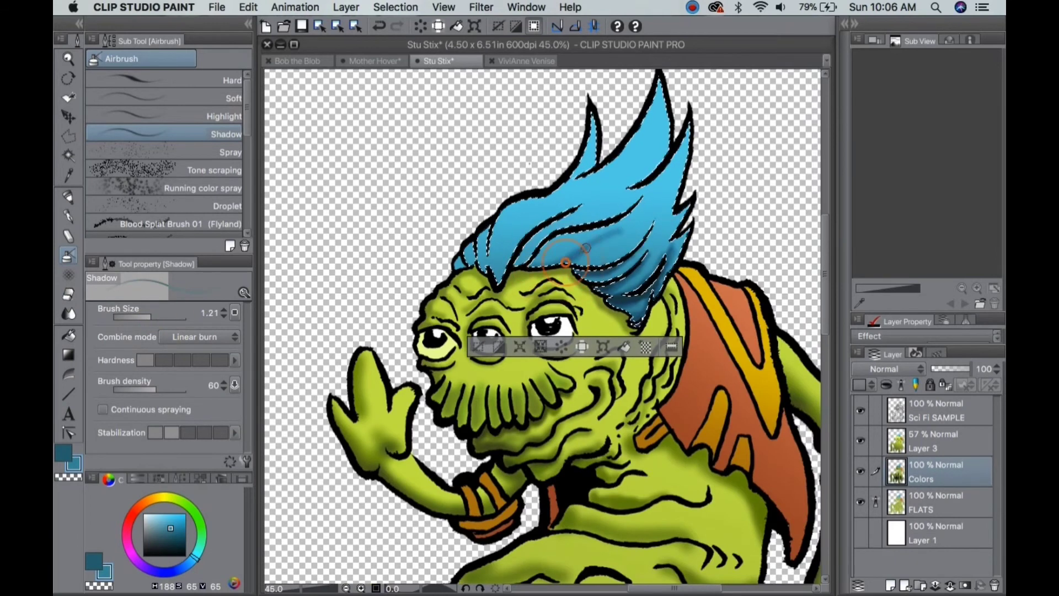
pyautogui.press('super+z')
pyautogui.press('super+z')
pyautogui.press('super+z')
pyautogui.press('super+z')
pyautogui.press('super+z')
pyautogui.press('super+z')
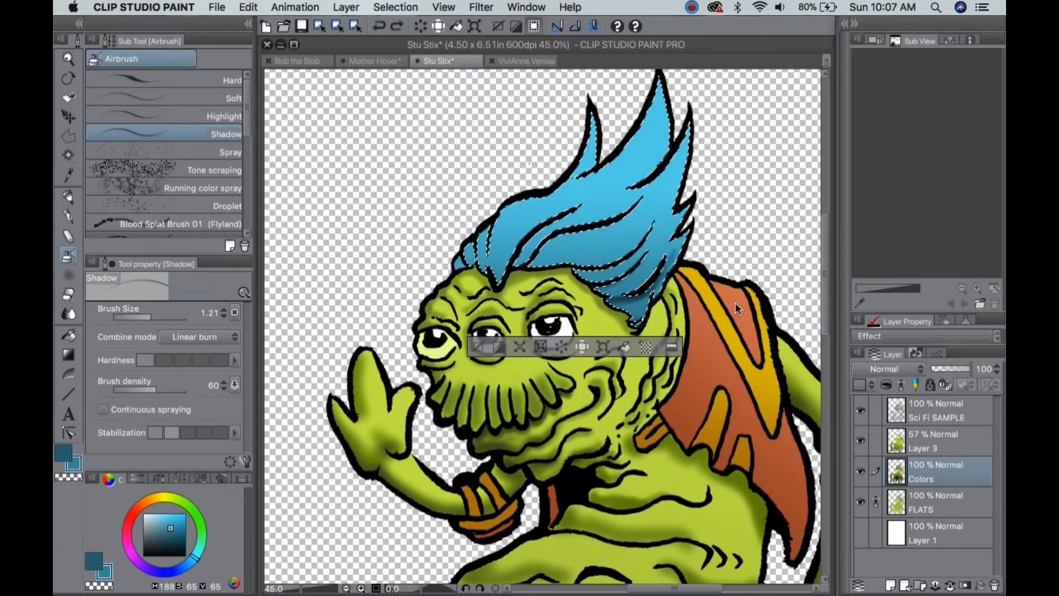
pyautogui.press('super+z')
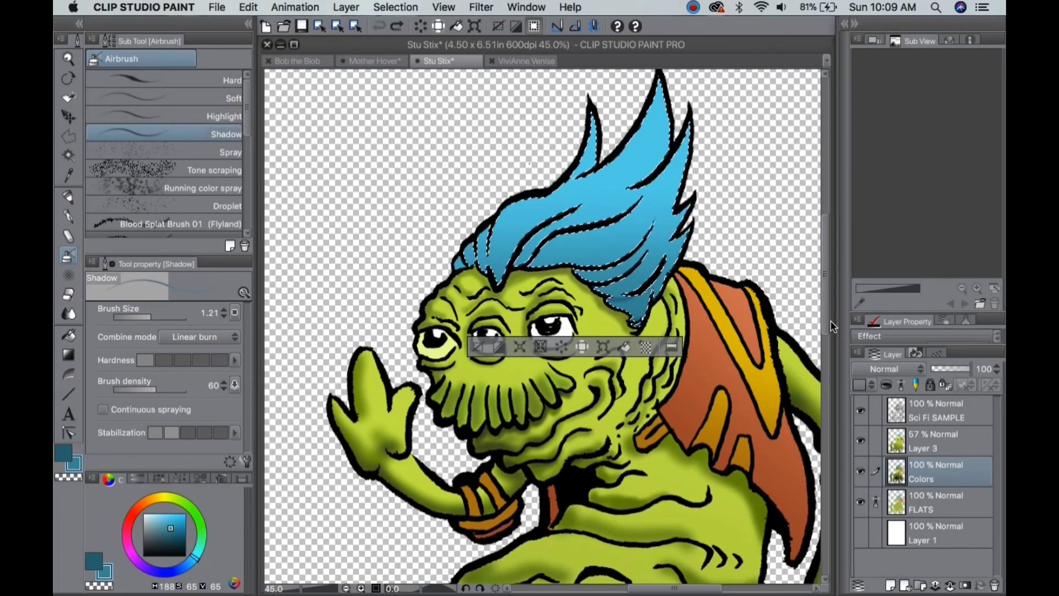
# Repaint dark blue shadow streaks across the middle, right edge, upper spikes and front tuft of the hair.
pyautogui.moveTo(680, 181); pyautogui.dragTo(602, 251)
pyautogui.moveTo(662, 210); pyautogui.dragTo(578, 267)
pyautogui.moveTo(670, 191)
pyautogui.mouseDown()
pyautogui.moveTo(579, 259)
pyautogui.moveTo(552, 257)
pyautogui.mouseUp()
pyautogui.moveTo(682, 166); pyautogui.dragTo(583, 262)
pyautogui.moveTo(655, 229); pyautogui.dragTo(593, 278)
pyautogui.moveTo(680, 242)
pyautogui.mouseDown()
pyautogui.moveTo(637, 312)
pyautogui.moveTo(613, 297)
pyautogui.mouseUp()
pyautogui.moveTo(662, 133); pyautogui.dragTo(587, 193)
pyautogui.moveTo(491, 259)
pyautogui.mouseDown()
pyautogui.moveTo(499, 272)
pyautogui.moveTo(516, 221)
pyautogui.moveTo(543, 207)
pyautogui.mouseUp()
pyautogui.moveTo(664, 132); pyautogui.dragTo(584, 190)
pyautogui.moveTo(676, 207); pyautogui.dragTo(642, 264)
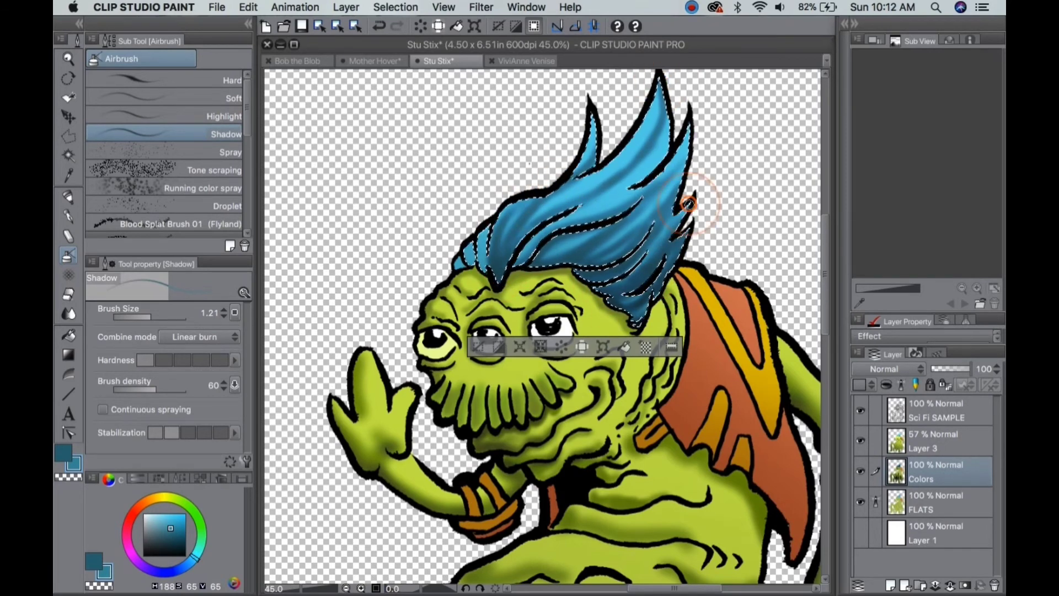
# Paint soft airbrush highlights on the upper spikes and lower-right hair strands, undoing one stroke.
pyautogui.press('w')
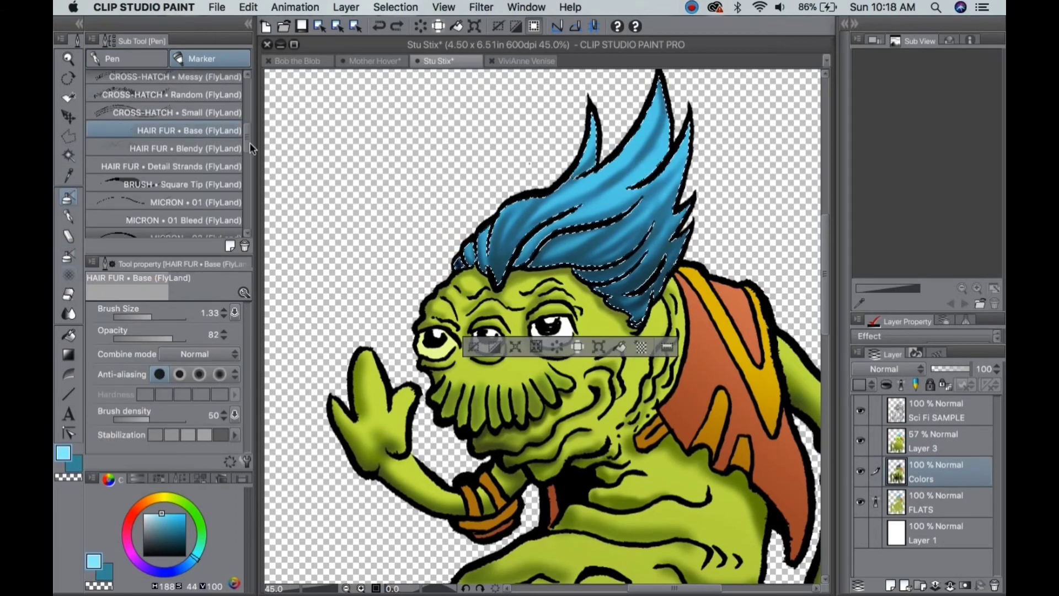
pyautogui.press('b')
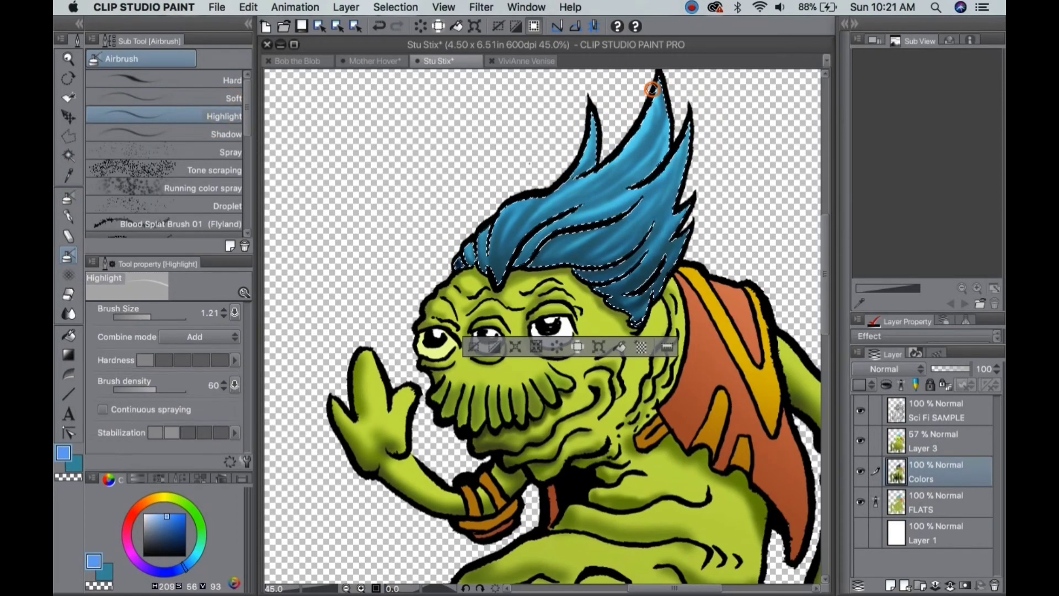
pyautogui.moveTo(651, 89)
pyautogui.mouseDown()
pyautogui.moveTo(638, 204)
pyautogui.moveTo(656, 171)
pyautogui.moveTo(629, 149)
pyautogui.mouseUp()
pyautogui.moveTo(489, 225); pyautogui.dragTo(481, 248)
pyautogui.press('super+z')
pyautogui.moveTo(656, 213); pyautogui.dragTo(646, 234)
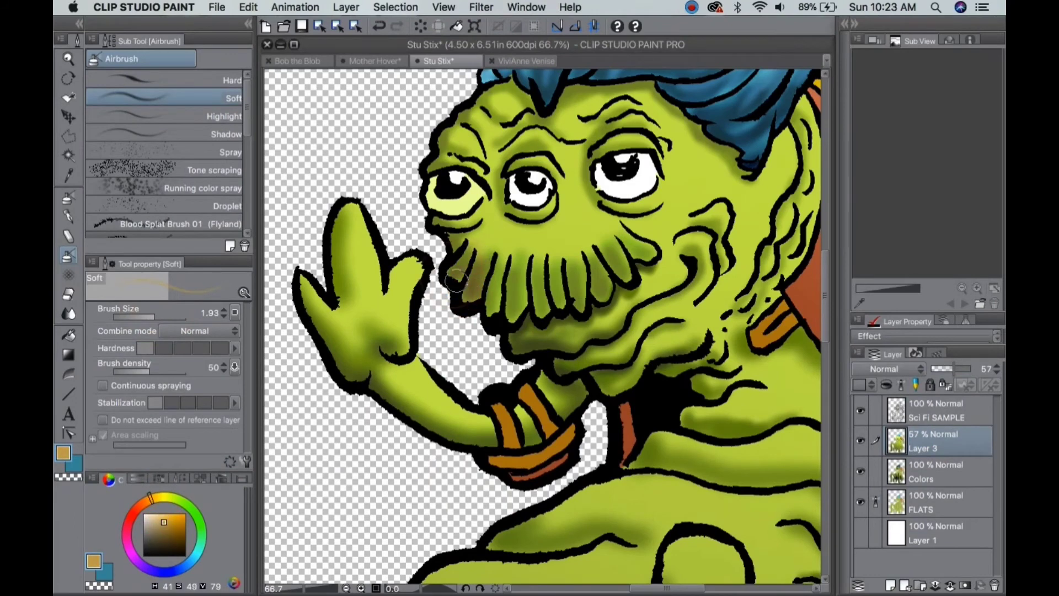
# Airbrush orange, then a brighter orange, over the moustache tentacles.
pyautogui.moveTo(455, 278)
pyautogui.mouseDown()
pyautogui.moveTo(489, 312)
pyautogui.moveTo(513, 319)
pyautogui.mouseUp()
pyautogui.click(174, 514)
pyautogui.moveTo(463, 273)
pyautogui.mouseDown()
pyautogui.moveTo(489, 301)
pyautogui.moveTo(540, 306)
pyautogui.mouseUp()
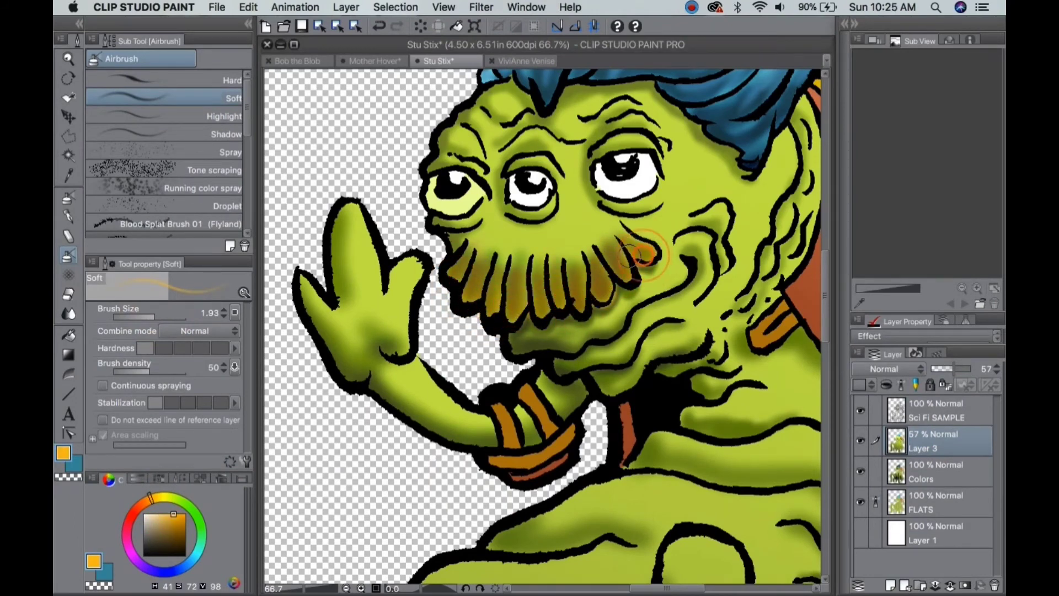
# Fit the drawing in the window, set white as a colour, and airbrush it into the left eye.
pyautogui.press('super+0')
pyautogui.click(190, 506)
pyautogui.click(186, 520)
pyautogui.click(74, 464)
pyautogui.click(144, 513)
pyautogui.scroll(4, 568, 220)
pyautogui.moveTo(546, 209); pyautogui.dragTo(560, 209)
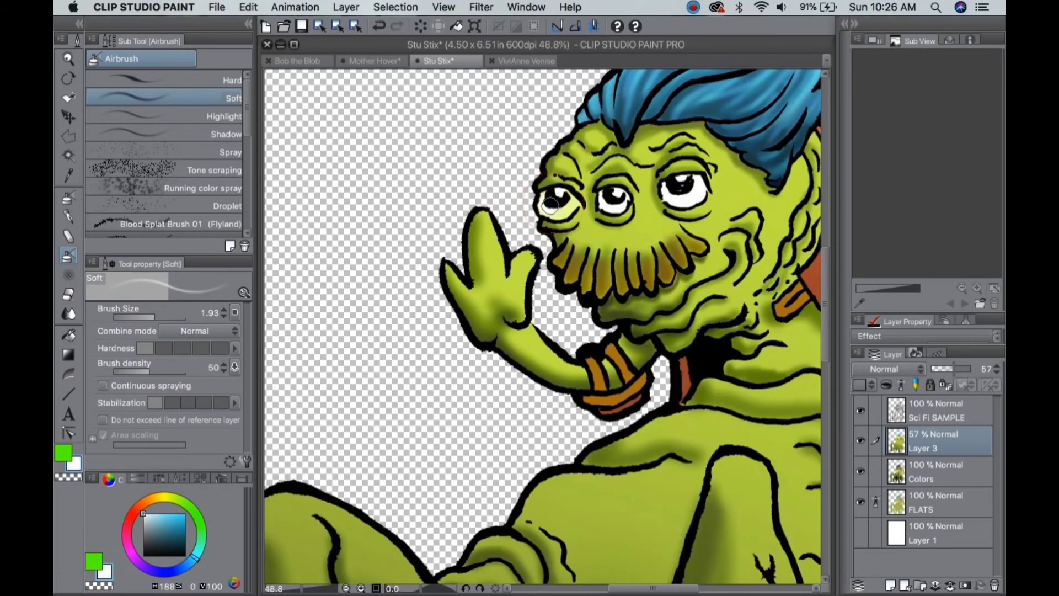
# Fit the whole figure in view and spray initial soft highlights over the arm and body.
pyautogui.press('p')
pyautogui.press('super+0')
pyautogui.click(692, 6)
pyautogui.click(712, 39)
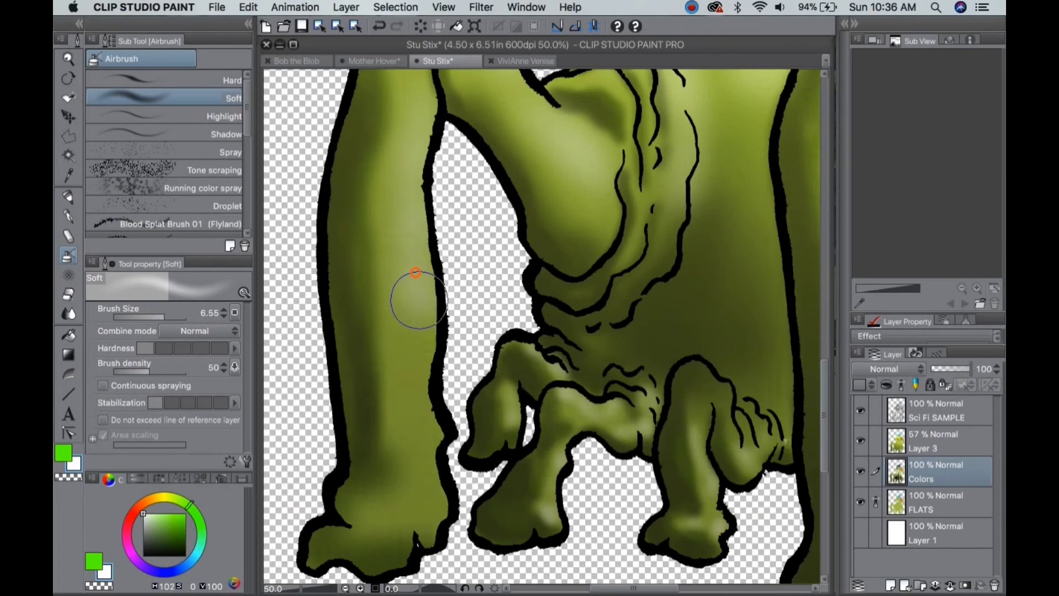
pyautogui.moveTo(419, 300); pyautogui.dragTo(413, 441)
pyautogui.click(157, 317)
pyautogui.moveTo(432, 430); pyautogui.dragTo(435, 496)
pyautogui.moveTo(825, 415); pyautogui.dragTo(825, 374)
pyautogui.moveTo(642, 331); pyautogui.dragTo(643, 421)
pyautogui.moveTo(685, 371); pyautogui.dragTo(675, 441)
pyautogui.moveTo(682, 171); pyautogui.dragTo(717, 193)
pyautogui.moveTo(620, 587); pyautogui.dragTo(663, 587)
# Add soft highlights over the neck, body, arm and elbow pad.
pyautogui.moveTo(643, 187); pyautogui.dragTo(670, 210)
pyautogui.moveTo(664, 142); pyautogui.dragTo(684, 122)
pyautogui.moveTo(301, 588); pyautogui.dragTo(295, 588)
pyautogui.moveTo(825, 353); pyautogui.dragTo(823, 312)
pyautogui.moveTo(690, 265); pyautogui.dragTo(687, 325)
pyautogui.moveTo(683, 213); pyautogui.dragTo(689, 232)
# Highlight the orange vest panels, yellow stripe, wristband and a spot beside the ear.
pyautogui.moveTo(620, 151); pyautogui.dragTo(644, 239)
pyautogui.moveTo(598, 199)
pyautogui.mouseDown()
pyautogui.moveTo(601, 161)
pyautogui.moveTo(583, 222)
pyautogui.mouseUp()
pyautogui.moveTo(488, 252); pyautogui.dragTo(513, 264)
pyautogui.moveTo(592, 146); pyautogui.dragTo(583, 161)
# With a smaller brush, lighten the moustache tentacles, the vest's yellow collar and stripe edge.
pyautogui.scroll(-1, 600, 215)
pyautogui.scroll(5, 552, 182)
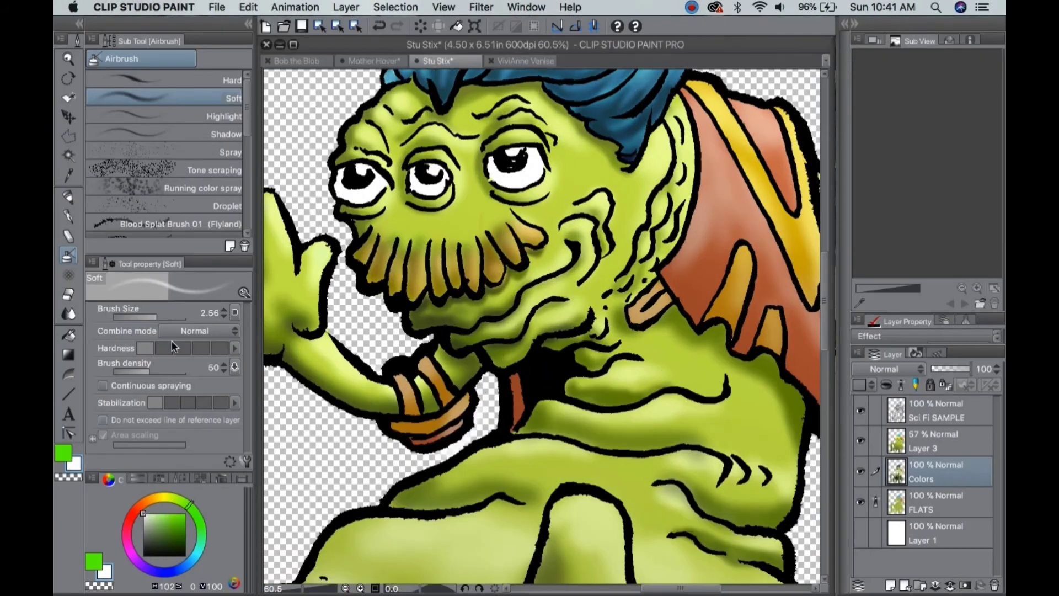
pyautogui.click(146, 317)
pyautogui.moveTo(528, 227)
pyautogui.mouseDown()
pyautogui.moveTo(543, 241)
pyautogui.moveTo(517, 259)
pyautogui.mouseUp()
pyautogui.moveTo(475, 249)
pyautogui.mouseDown()
pyautogui.moveTo(478, 268)
pyautogui.moveTo(441, 276)
pyautogui.moveTo(389, 273)
pyautogui.moveTo(358, 254)
pyautogui.mouseUp()
pyautogui.moveTo(780, 111); pyautogui.dragTo(796, 137)
pyautogui.moveTo(692, 91); pyautogui.dragTo(792, 276)
pyautogui.moveTo(788, 147); pyautogui.dragTo(793, 176)
# Lighten the blue hair with soft strokes and add soft shading along the shoulder.
pyautogui.moveTo(696, 122); pyautogui.dragTo(670, 262)
pyautogui.moveTo(825, 272); pyautogui.dragTo(825, 221)
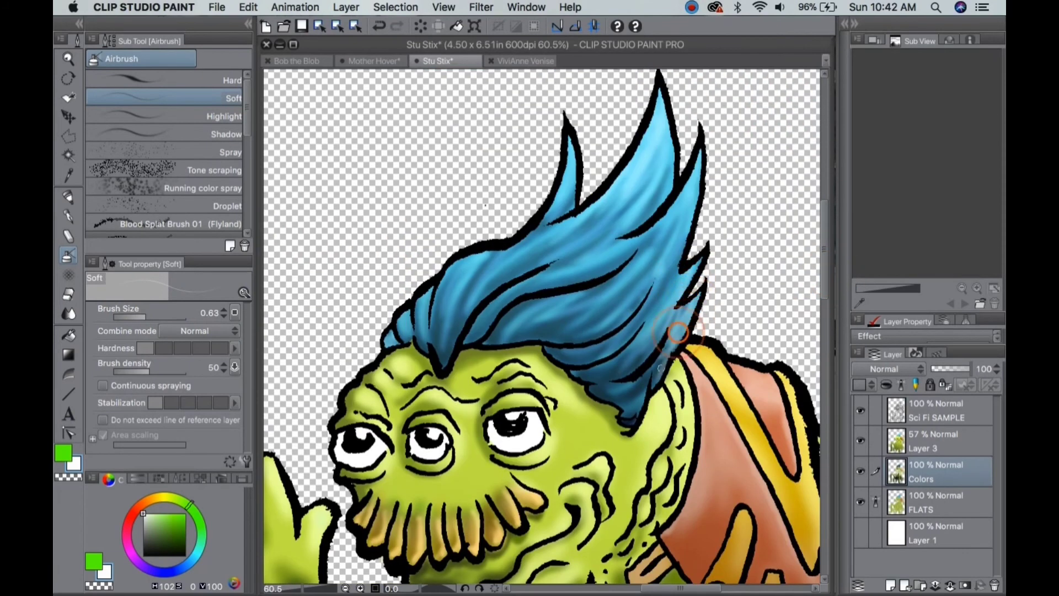
pyautogui.moveTo(655, 351); pyautogui.dragTo(687, 243)
pyautogui.moveTo(634, 221); pyautogui.dragTo(655, 156)
pyautogui.moveTo(557, 220); pyautogui.dragTo(571, 171)
pyautogui.moveTo(474, 331); pyautogui.dragTo(577, 248)
pyautogui.moveTo(439, 333)
pyautogui.mouseDown()
pyautogui.moveTo(499, 232)
pyautogui.moveTo(621, 185)
pyautogui.mouseUp()
pyautogui.scroll(-4, 532, 287)
pyautogui.scroll(4, 692, 359)
pyautogui.moveTo(656, 422); pyautogui.dragTo(660, 449)
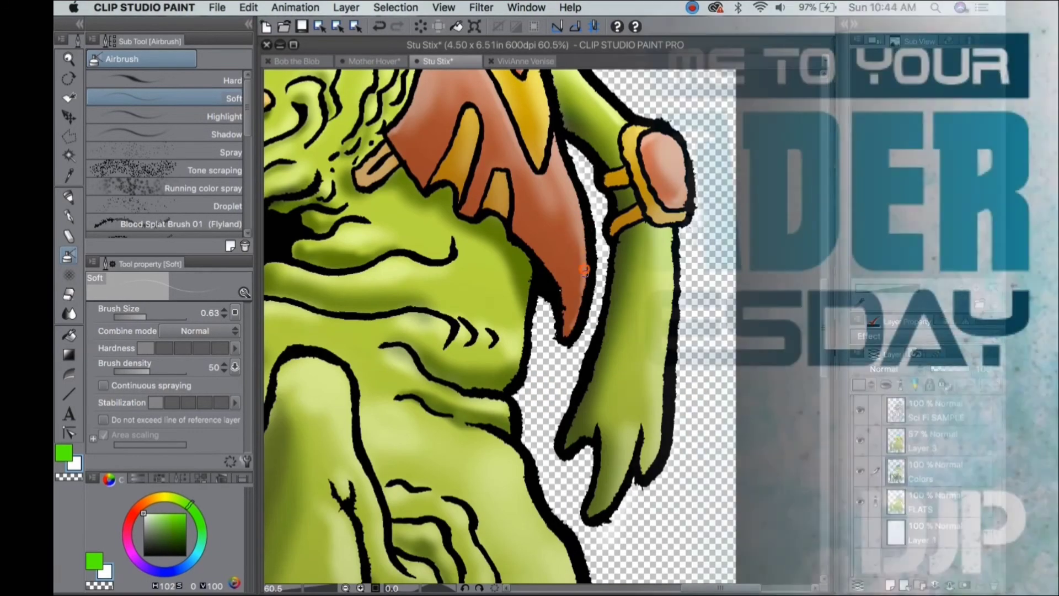